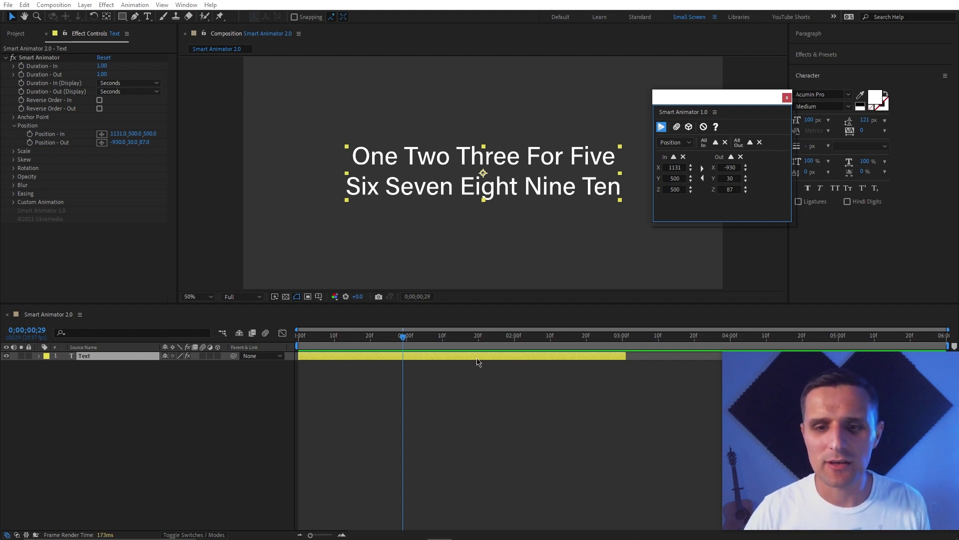
# Remove Smart Animator from the text layer, keeping Position selected, and switch to Illustrator
pyautogui.click(704, 127)
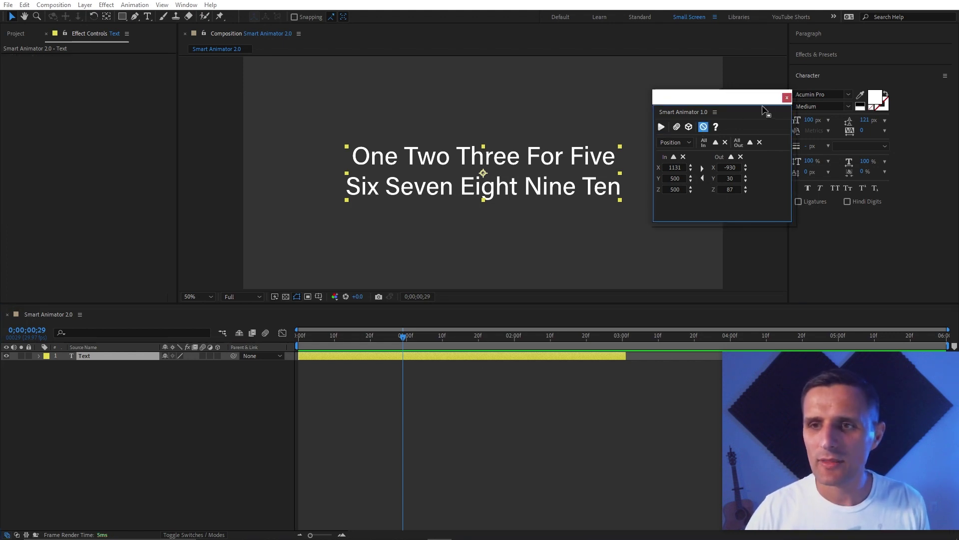
pyautogui.click(680, 141)
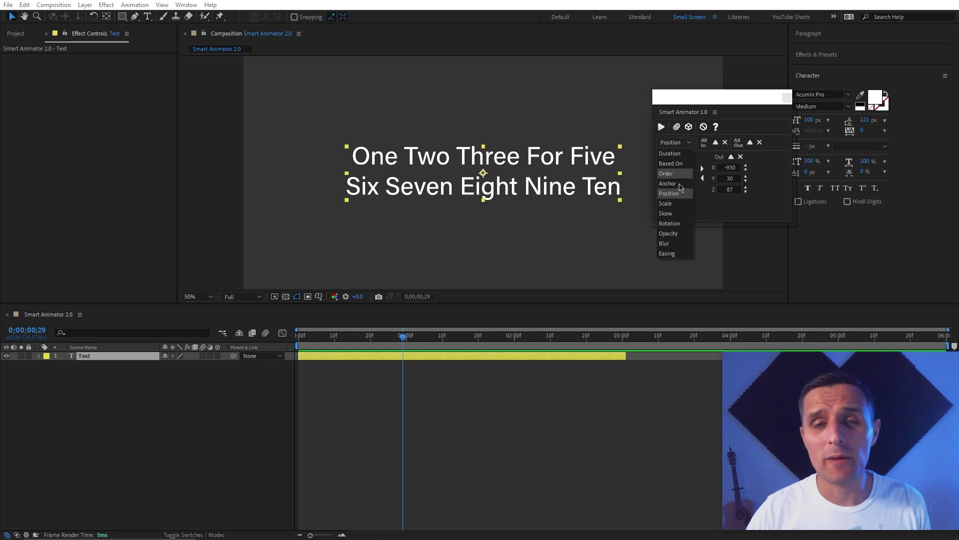
pyautogui.click(773, 132)
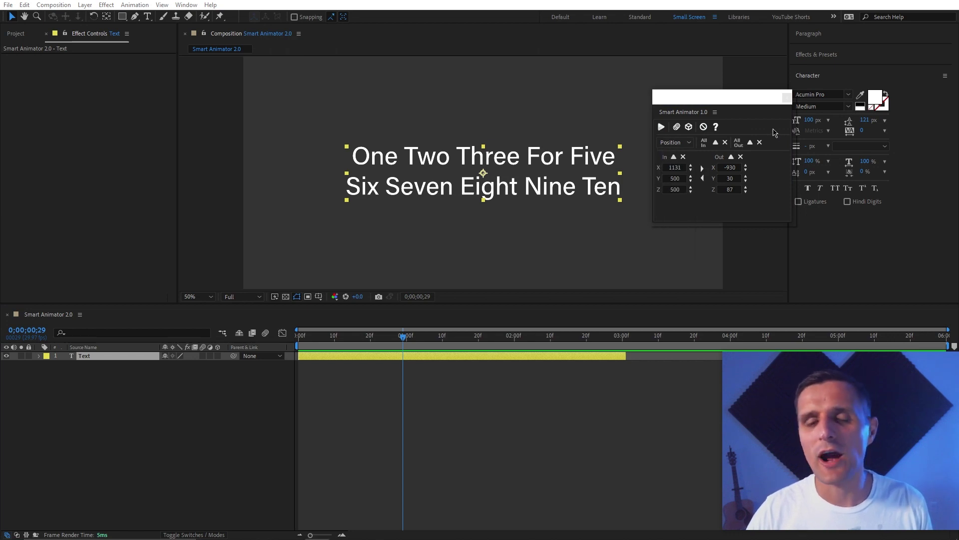
pyautogui.click(684, 144)
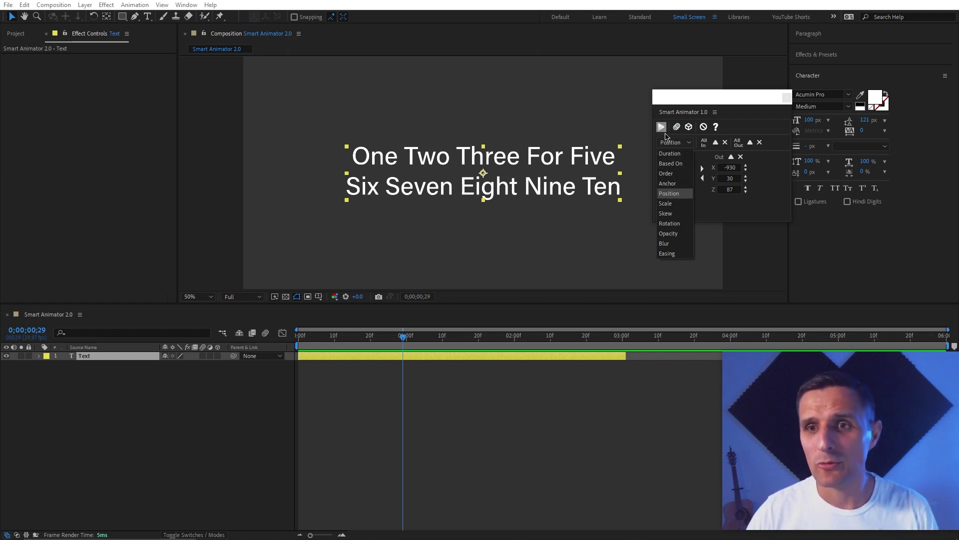
pyautogui.click(785, 130)
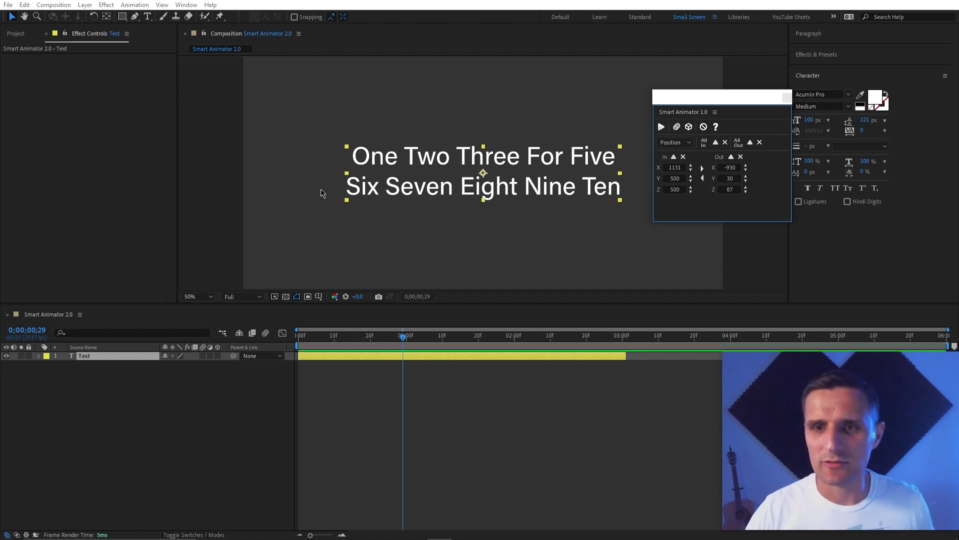
pyautogui.hotkey('alt', 'Tab')
pyautogui.press('Tab')
pyautogui.press('Tab')
pyautogui.press('Tab')
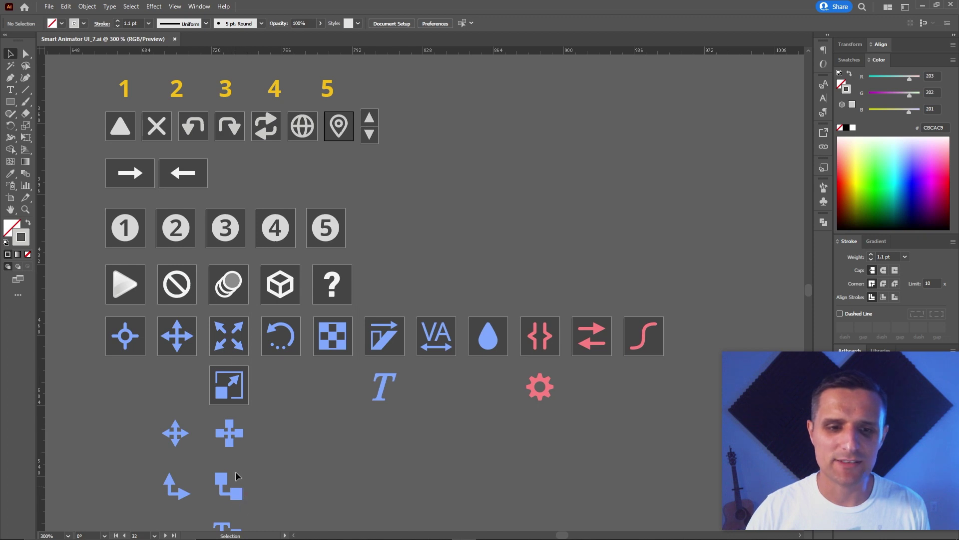
# Scroll through the icon designs in Smart Animator UI_7.ai, then return to After Effects
pyautogui.scroll(-1, 260, 429)
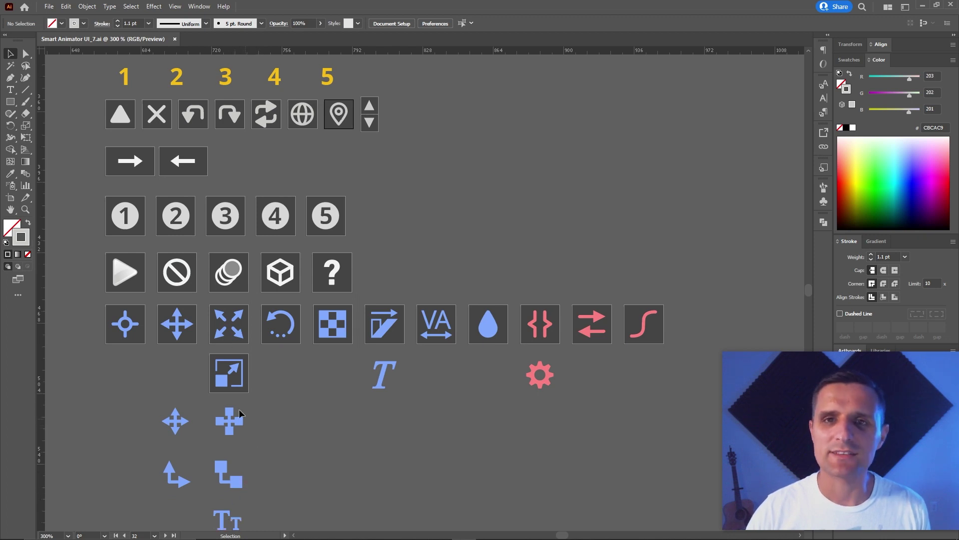
pyautogui.scroll(-1, 240, 413)
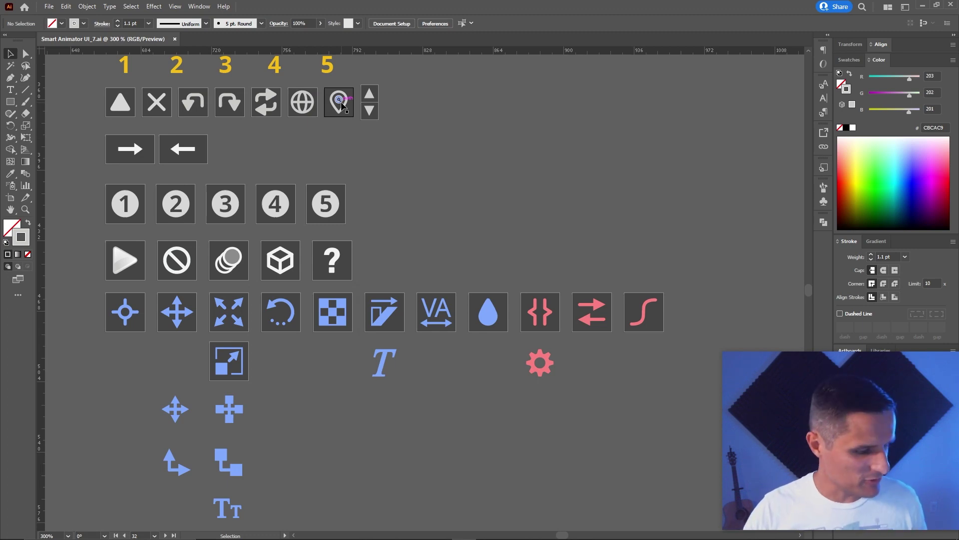
pyautogui.hotkey('alt', 'Tab')
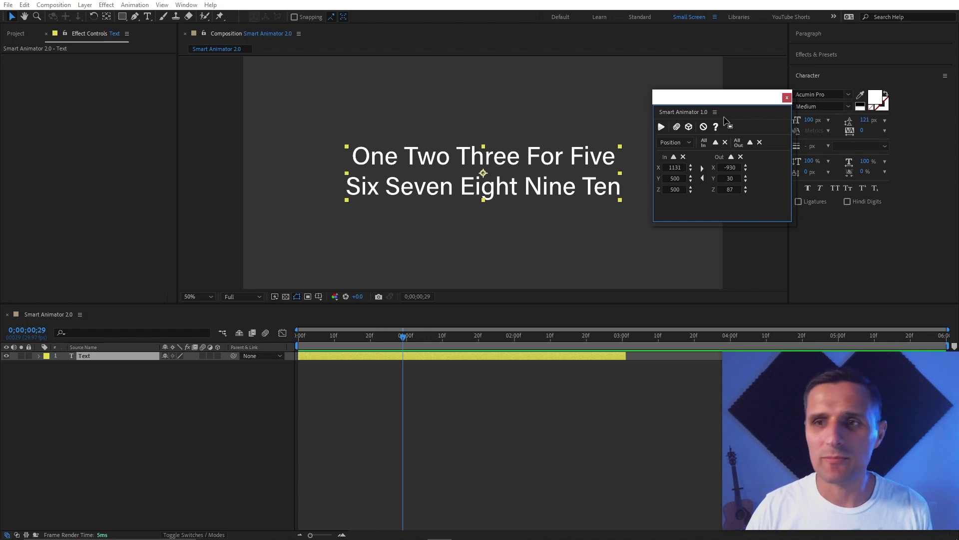
# Close Smart Animator 1.0, launch Smart Animator 2.0.jsxbin from Window, and dock it right
pyautogui.click(789, 99)
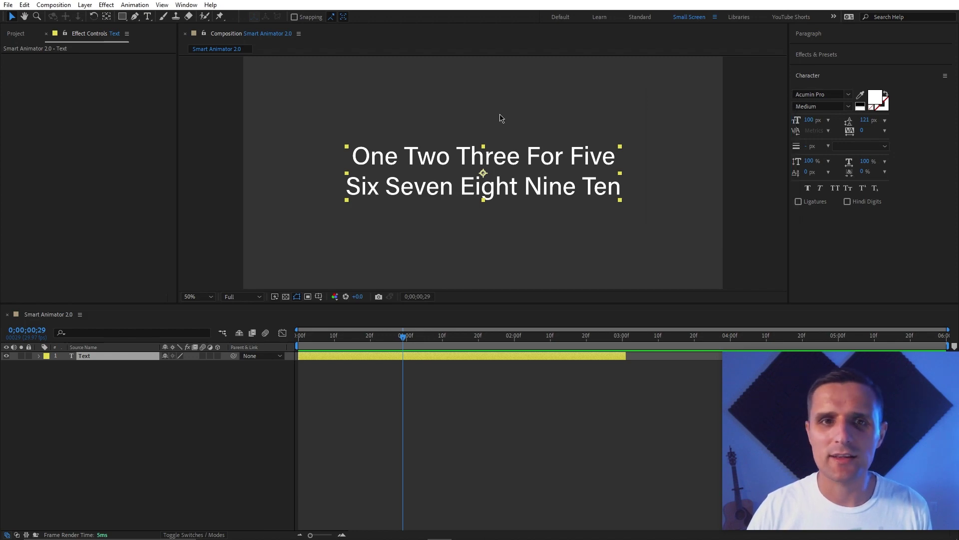
pyautogui.click(185, 6)
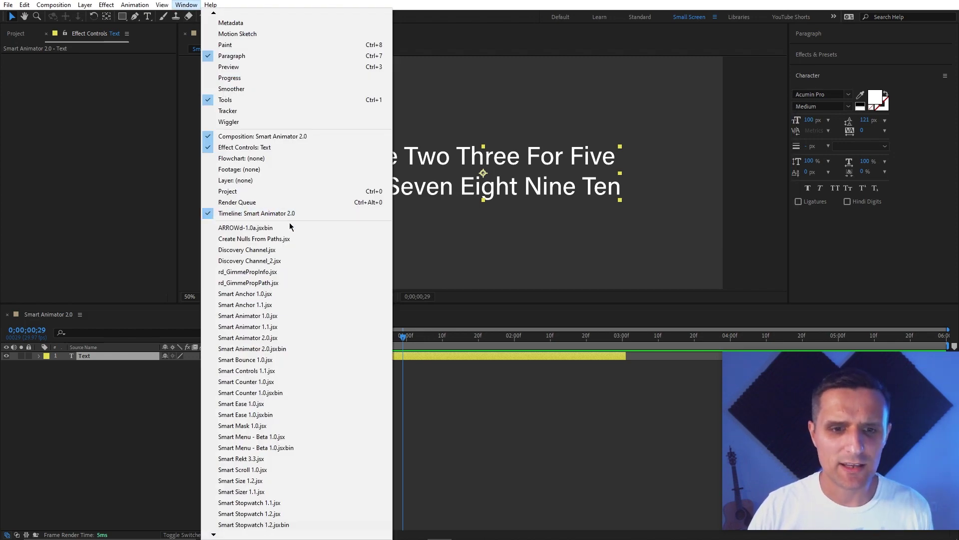
pyautogui.click(266, 353)
pyautogui.moveTo(197, 95); pyautogui.dragTo(845, 215)
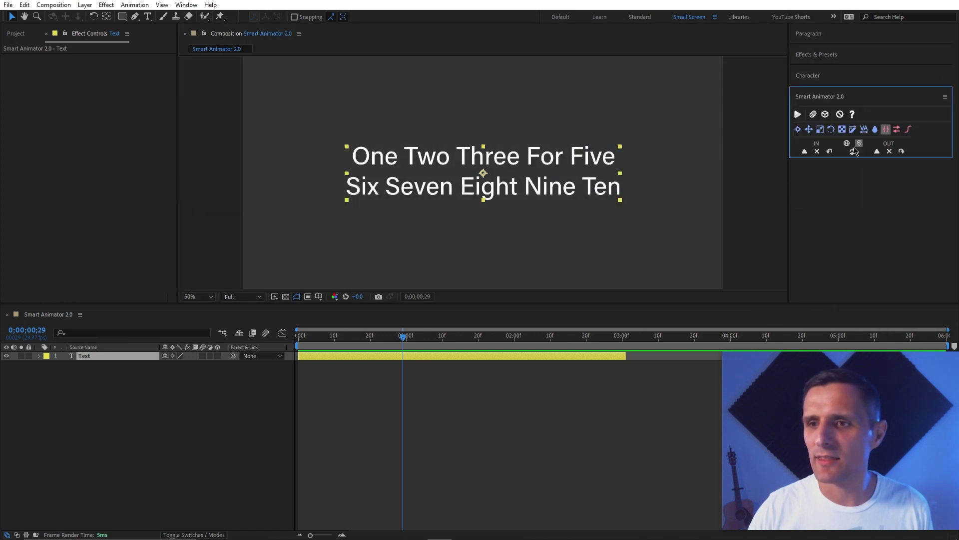
# Dock Smart Animator 2.0 at the top of the right panels and enlarge it
pyautogui.moveTo(842, 108); pyautogui.dragTo(843, 35)
pyautogui.click(843, 35)
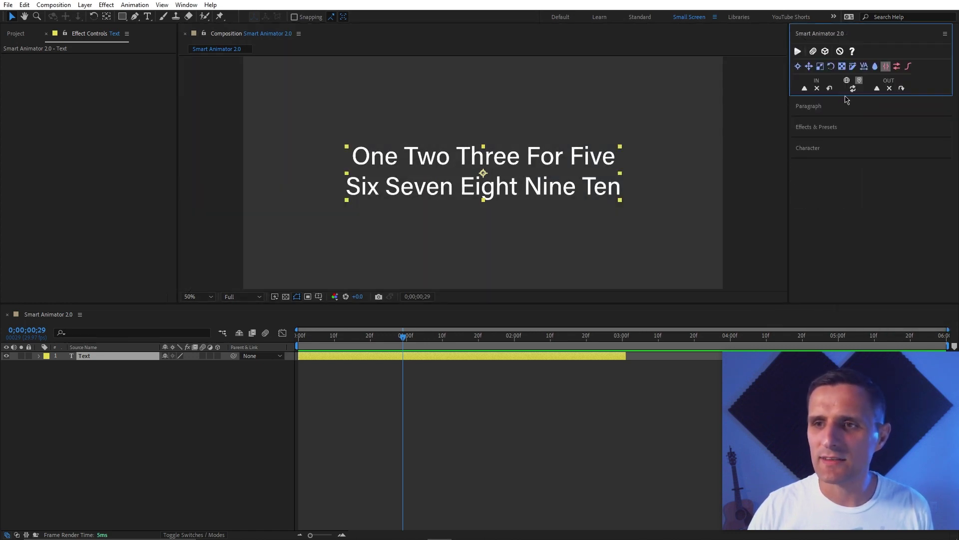
pyautogui.moveTo(845, 97); pyautogui.dragTo(844, 149)
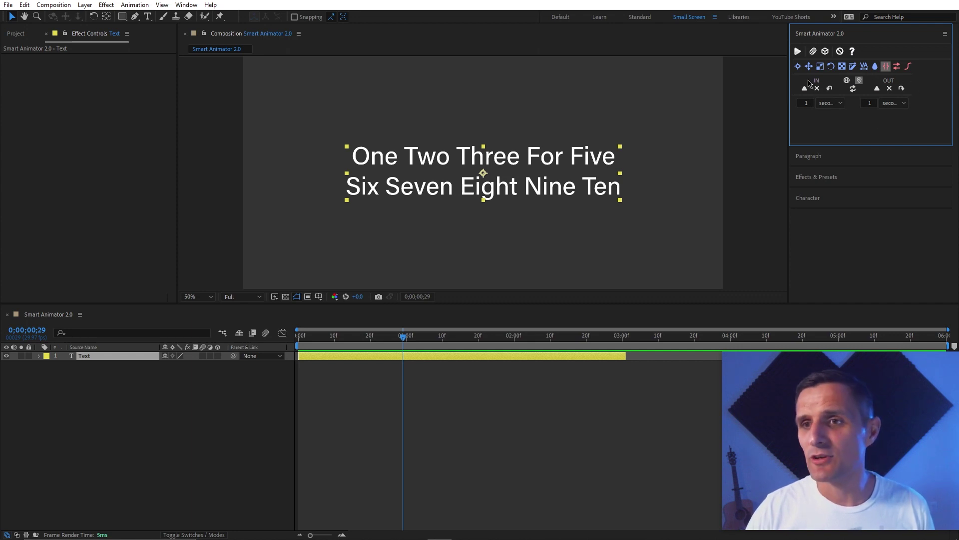
# Browse the scale, skew, tracking, blur, duration and Order settings, ending on Position
pyautogui.click(798, 67)
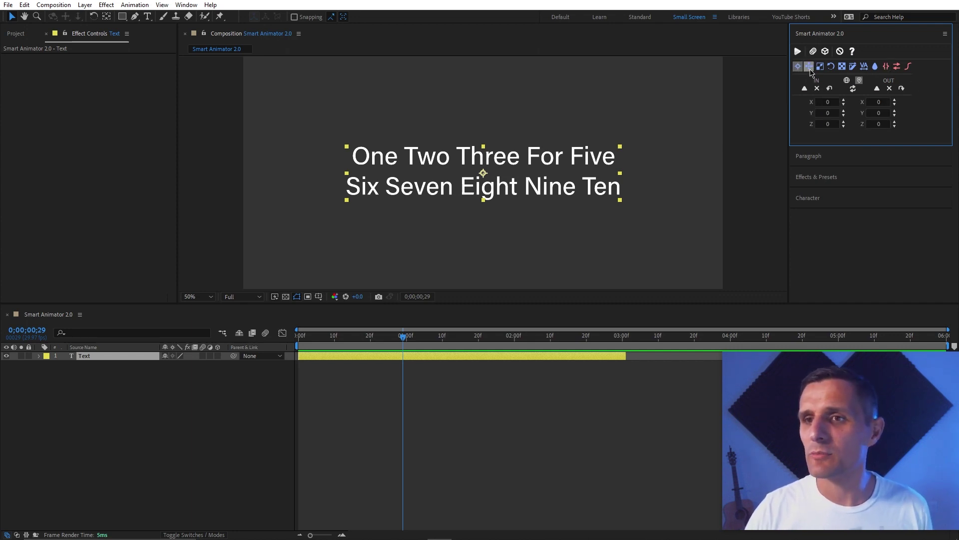
pyautogui.click(820, 66)
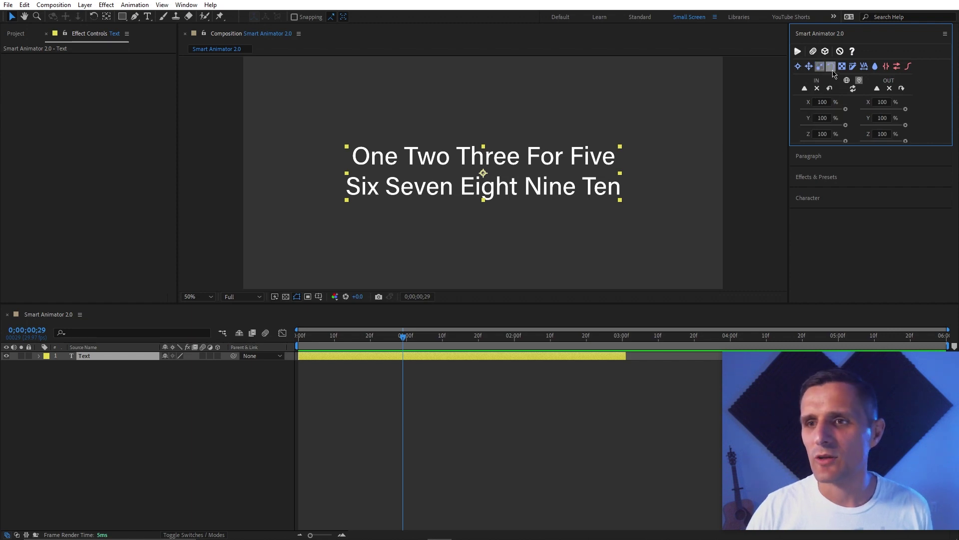
pyautogui.click(853, 67)
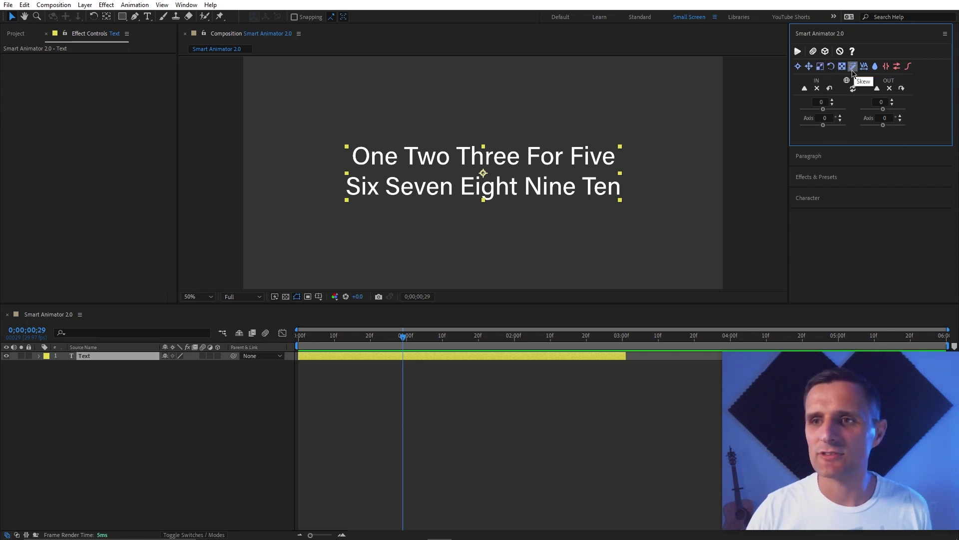
pyautogui.click(864, 67)
pyautogui.click(875, 66)
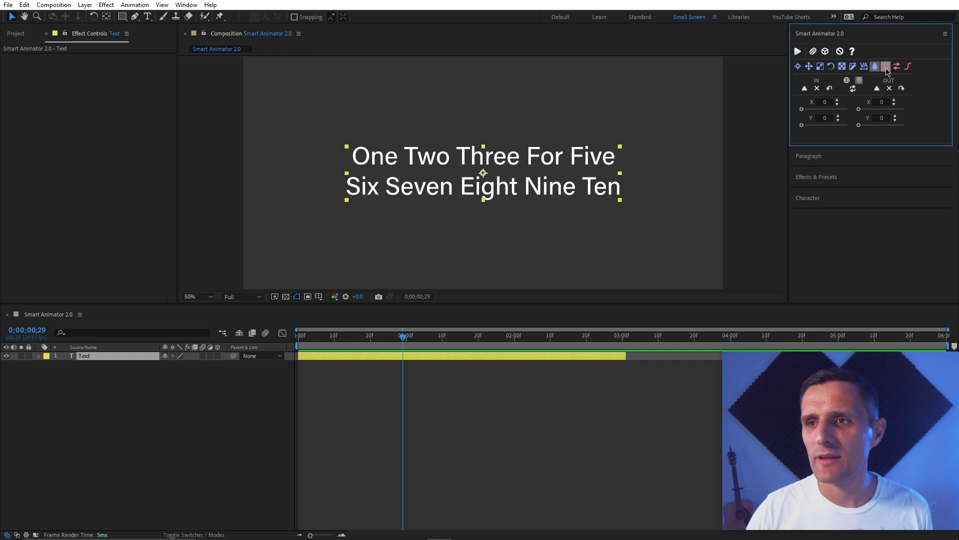
pyautogui.click(886, 67)
pyautogui.click(897, 67)
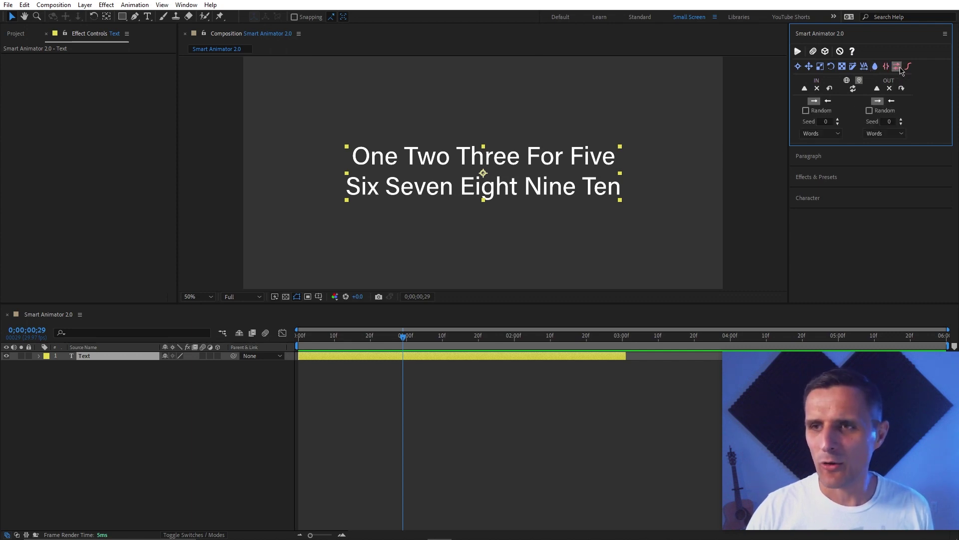
pyautogui.click(908, 66)
pyautogui.click(864, 66)
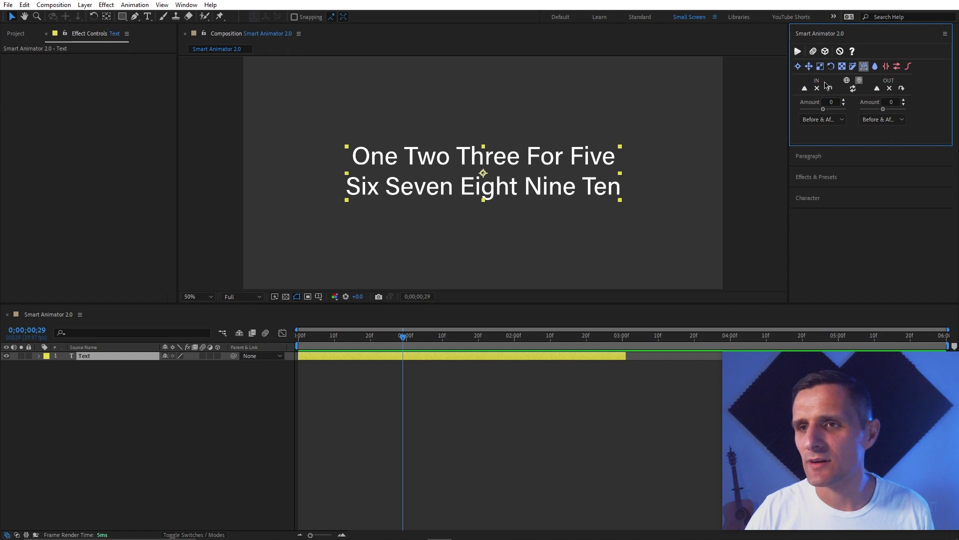
pyautogui.click(809, 66)
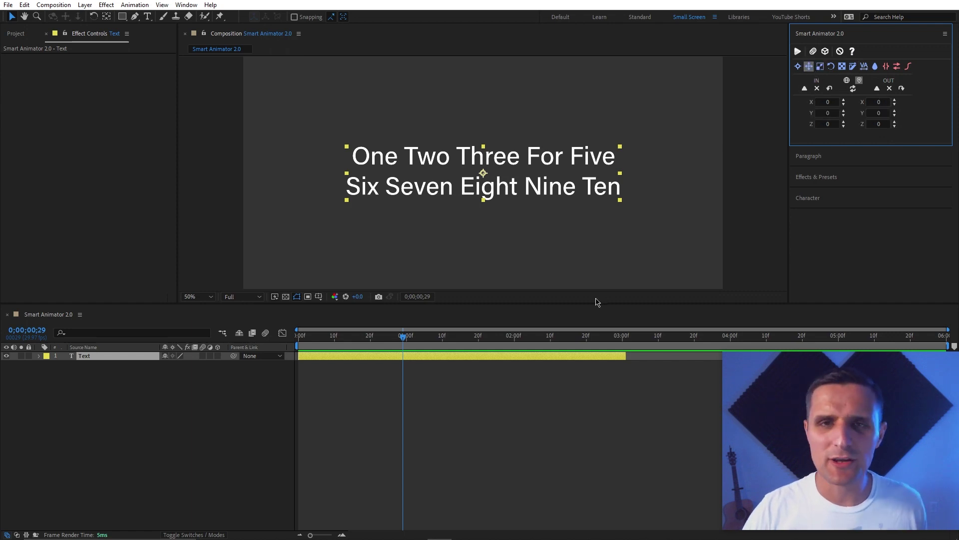
# At frame 0;00;00;05, set the In X position to 1000 and Out X to -1000
pyautogui.moveTo(405, 336); pyautogui.dragTo(317, 342)
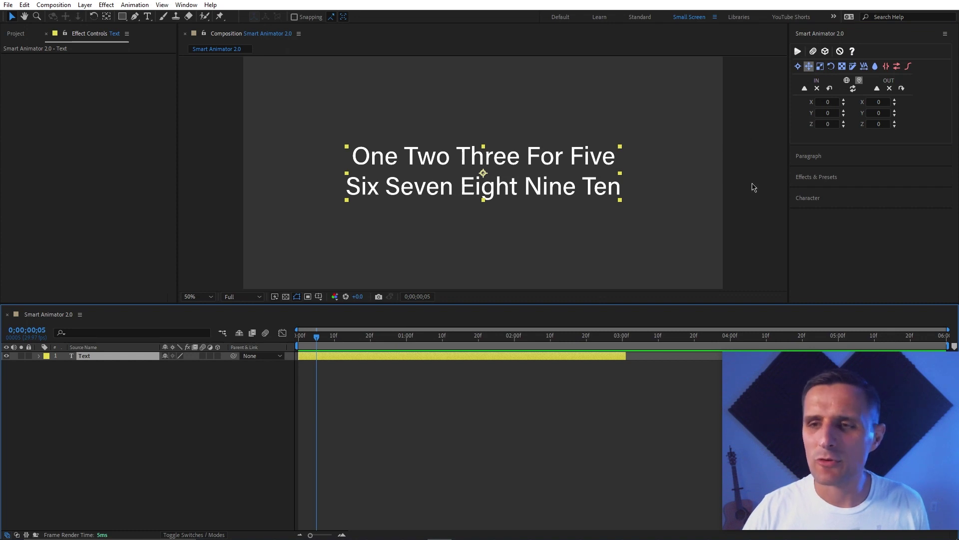
pyautogui.click(831, 103)
pyautogui.write('1000')
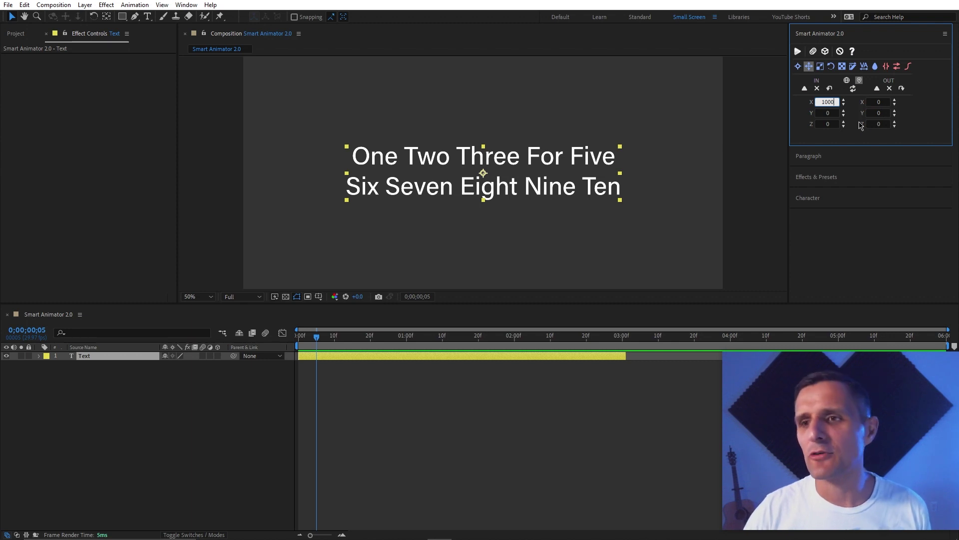
pyautogui.click(902, 88)
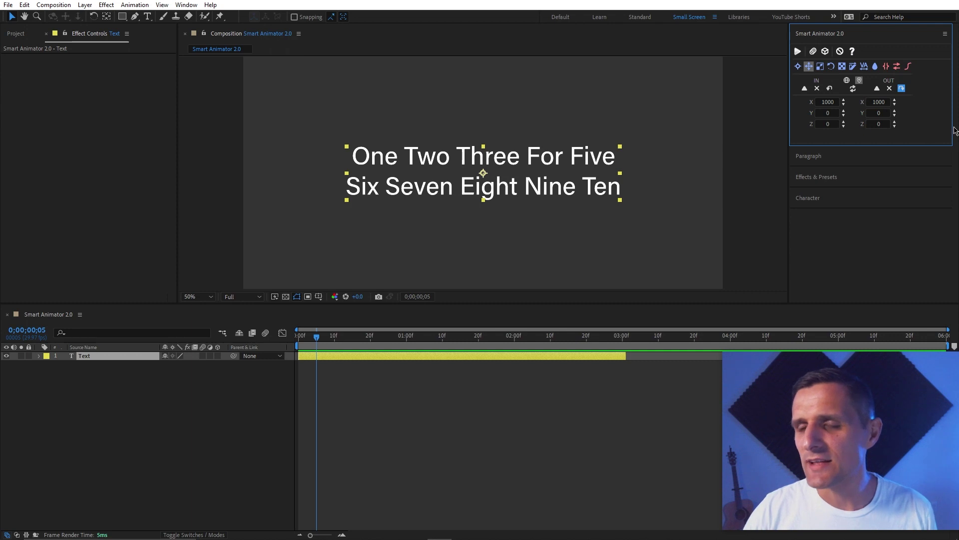
pyautogui.click(874, 102)
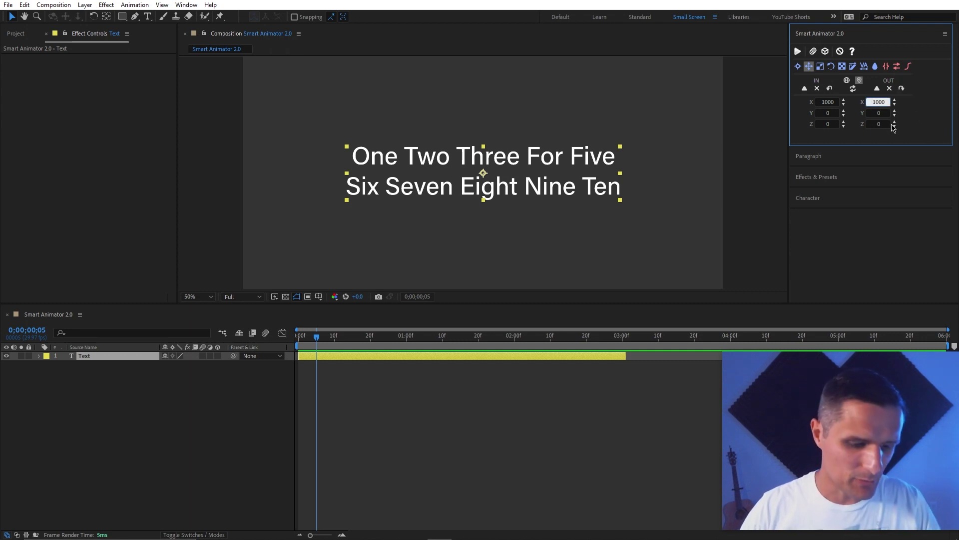
pyautogui.press('Home')
pyautogui.write('-')
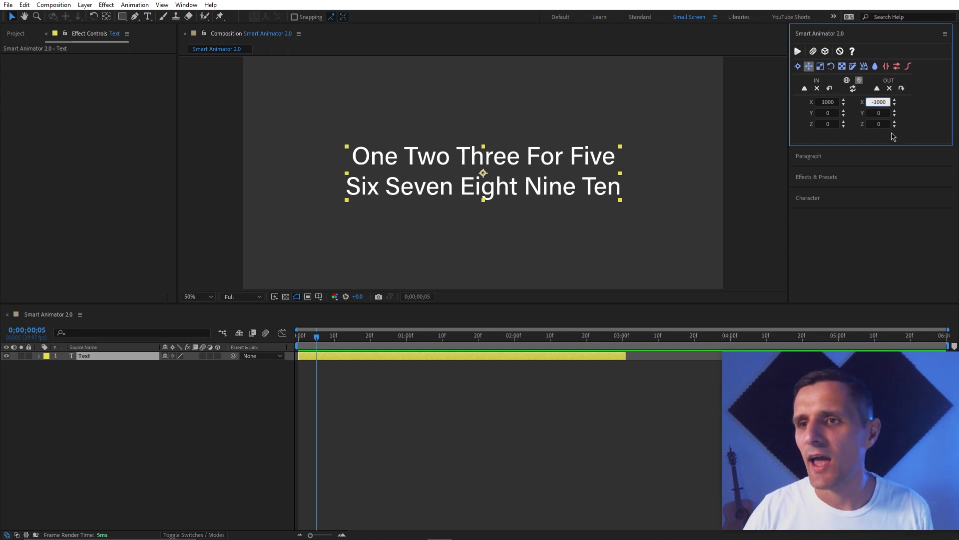
# Set In and Out opacity to 0%, review the easing settings, and apply the animation
pyautogui.click(842, 66)
pyautogui.moveTo(843, 111); pyautogui.dragTo(781, 113)
pyautogui.click(903, 89)
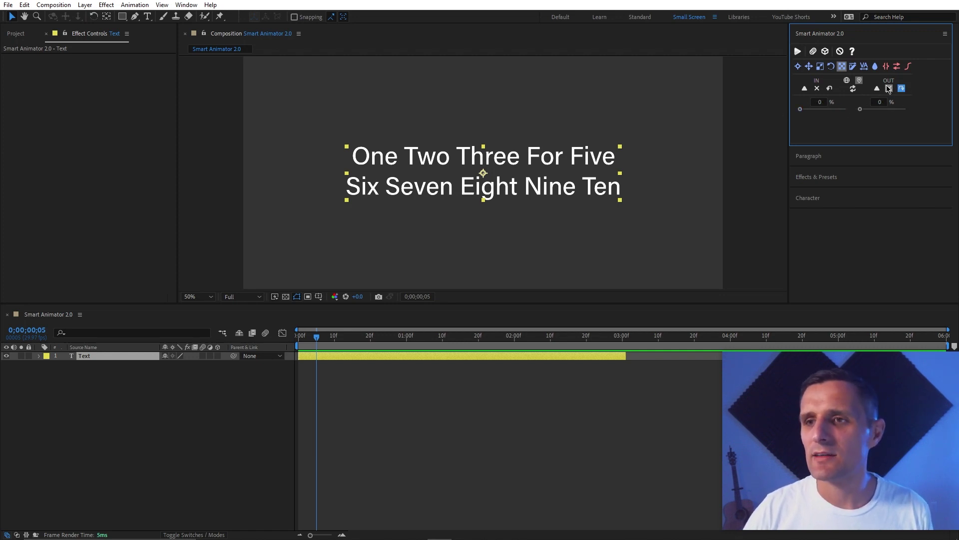
pyautogui.click(907, 66)
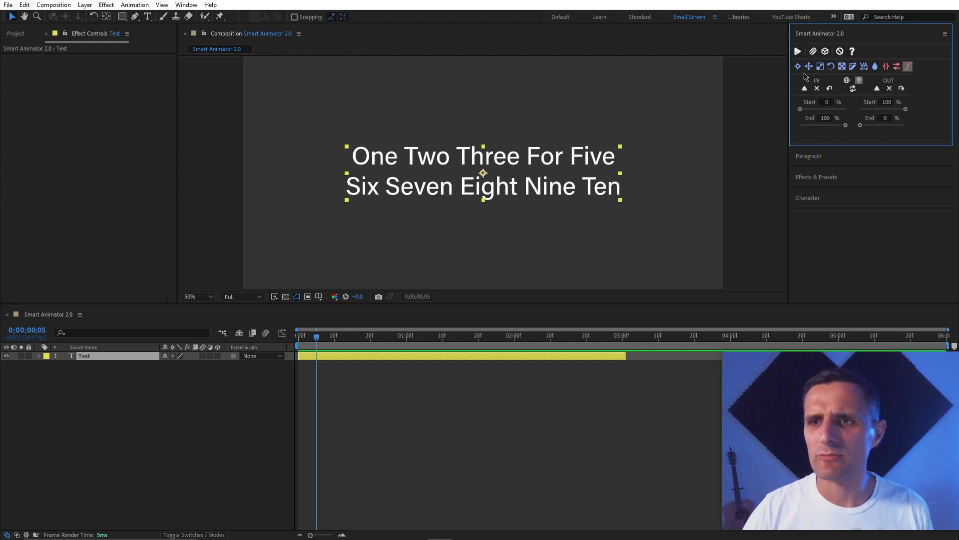
pyautogui.click(798, 52)
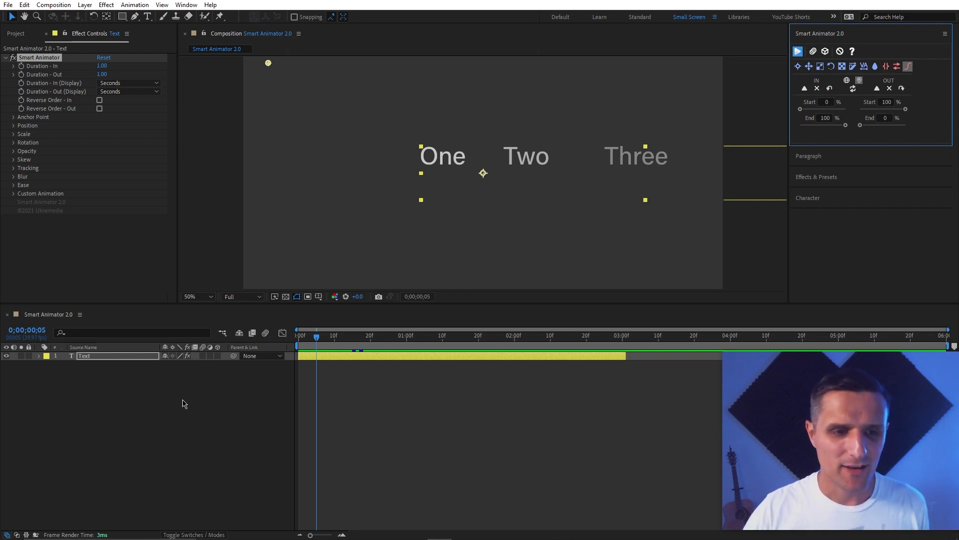
pyautogui.click(322, 345)
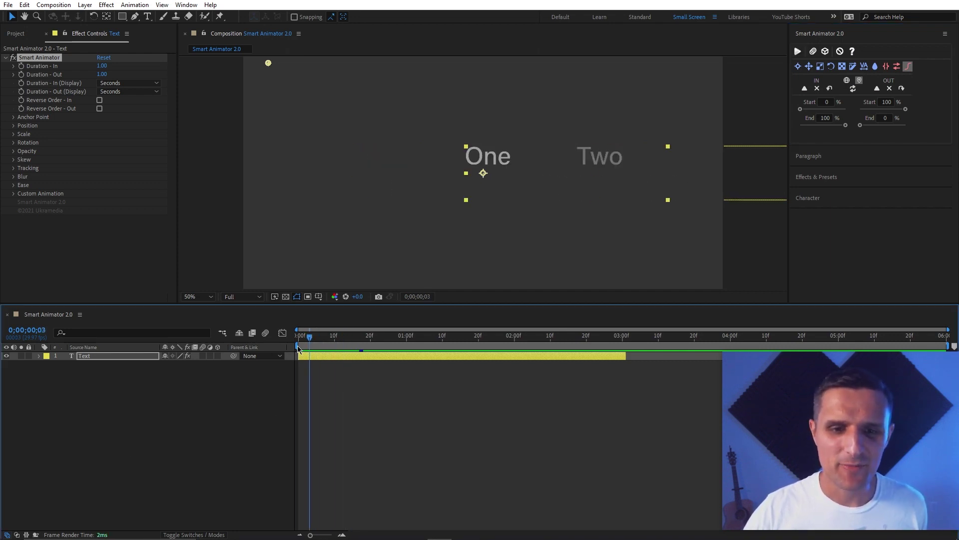
pyautogui.press('space')
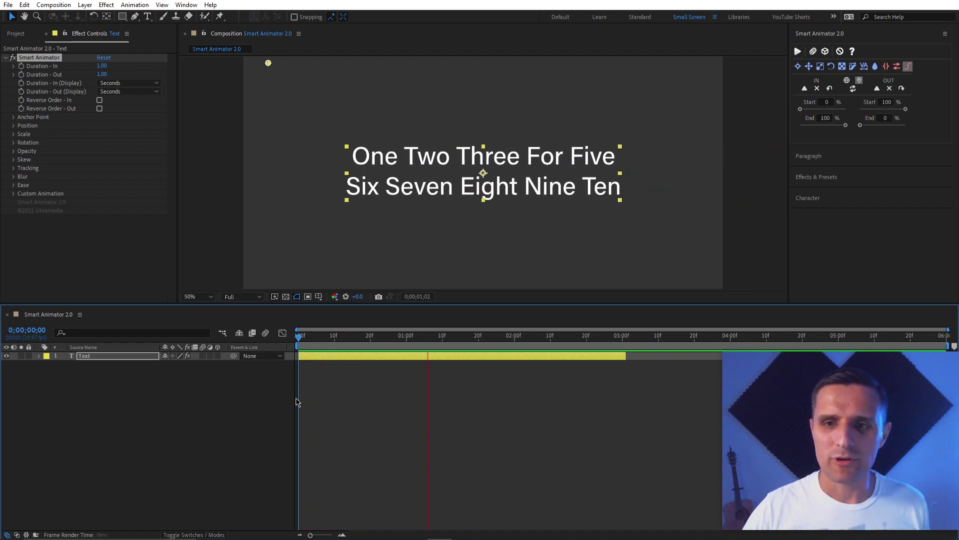
pyautogui.press('space')
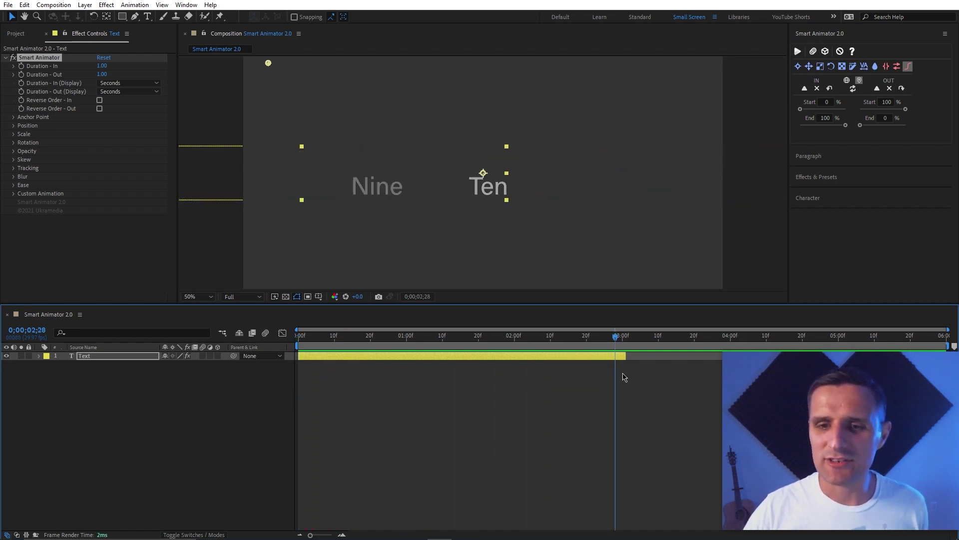
pyautogui.moveTo(540, 345); pyautogui.dragTo(331, 341)
pyautogui.click(444, 359)
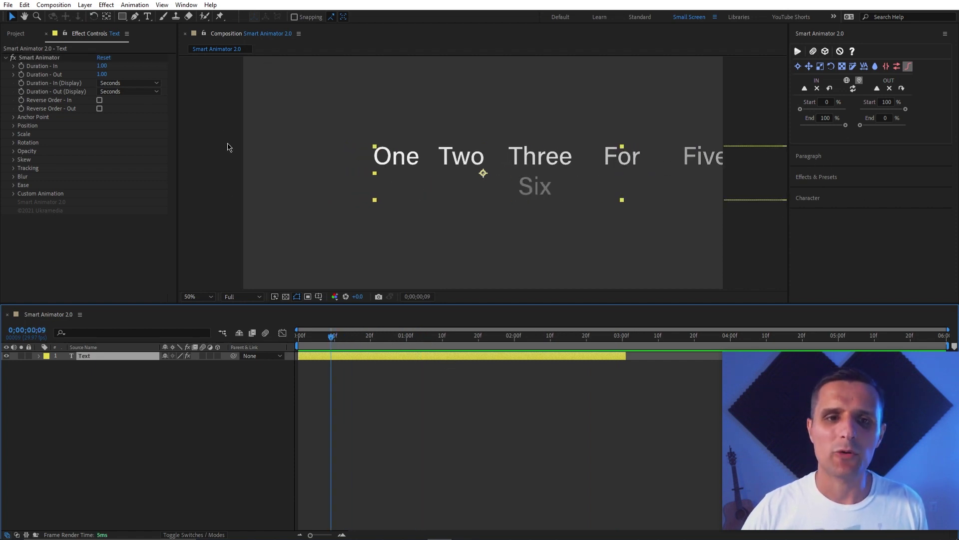
# Swap the In and Out X positions so words enter at -1000 and exit at 1000
pyautogui.click(809, 66)
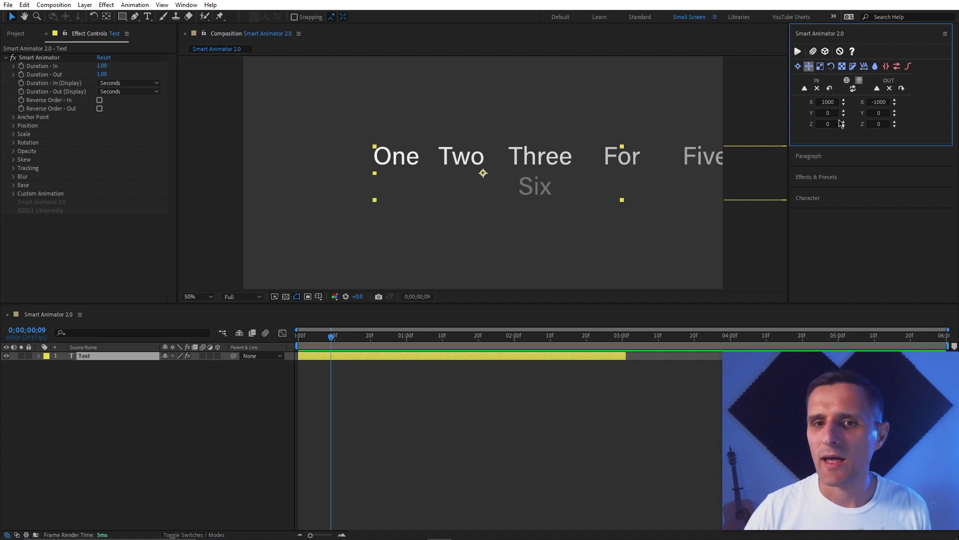
pyautogui.click(853, 88)
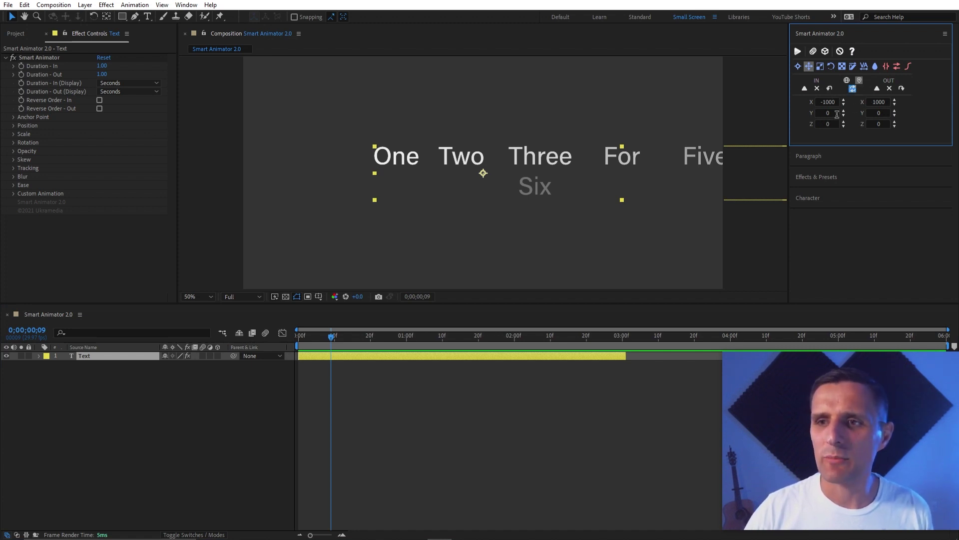
pyautogui.click(842, 66)
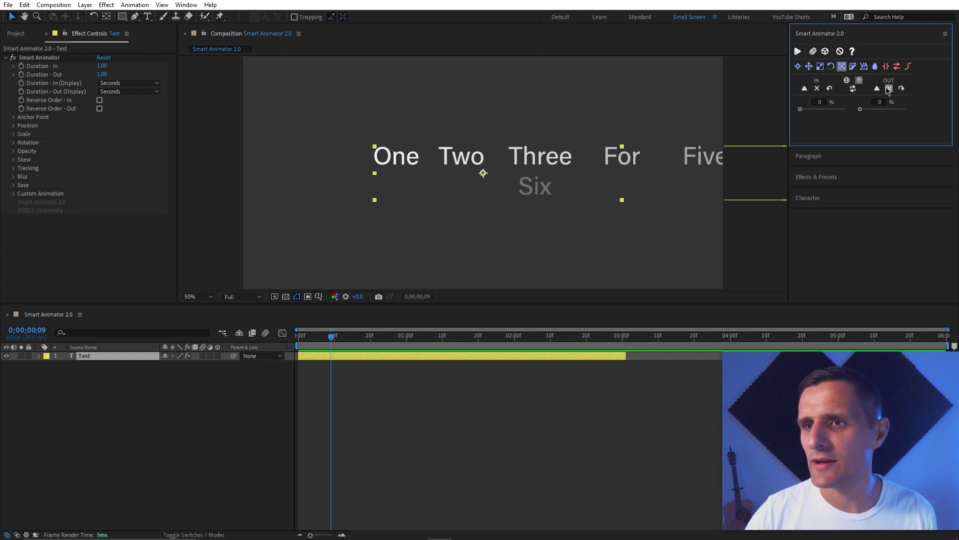
# Reapply the animation, reverse the In and Out word order, and check the build from frame 2
pyautogui.click(798, 50)
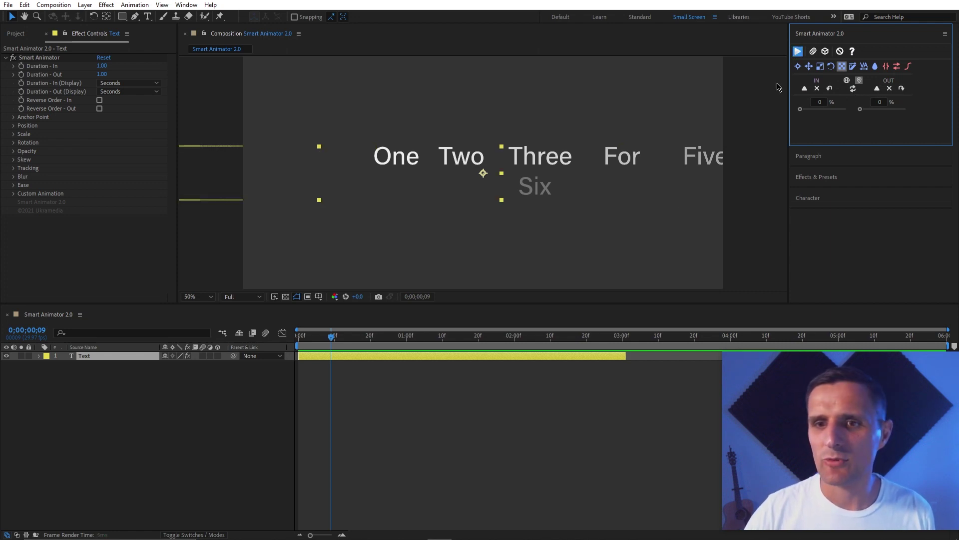
pyautogui.moveTo(331, 336); pyautogui.dragTo(478, 347)
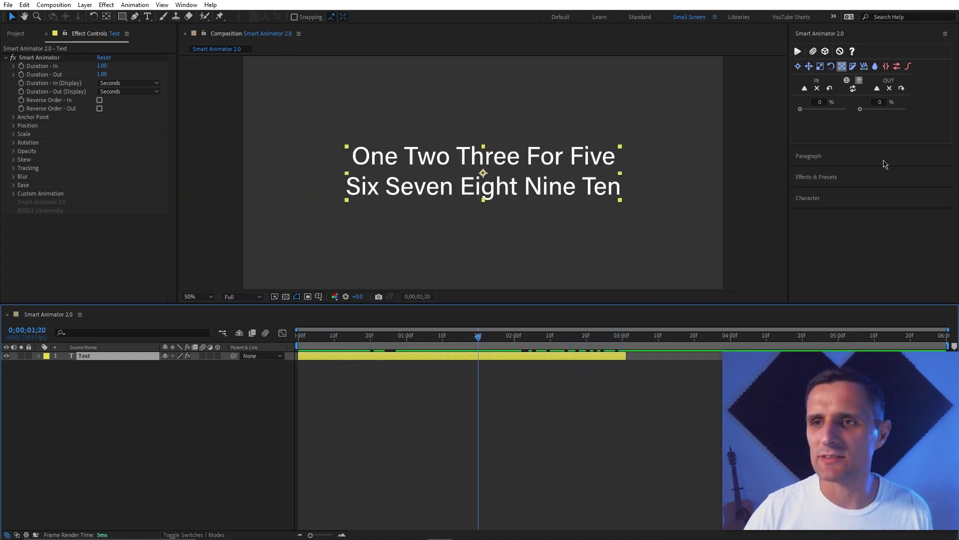
pyautogui.click(897, 66)
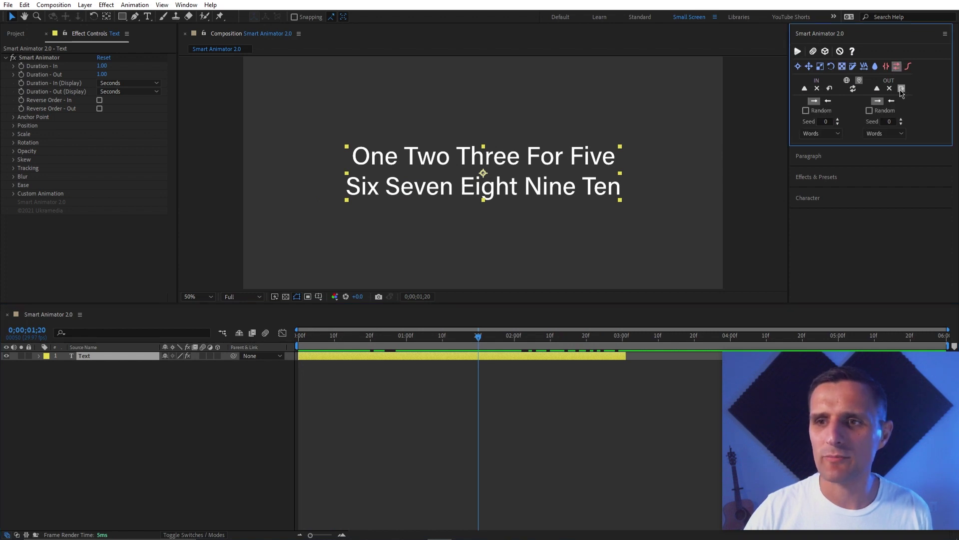
pyautogui.click(828, 101)
pyautogui.click(893, 102)
pyautogui.click(798, 51)
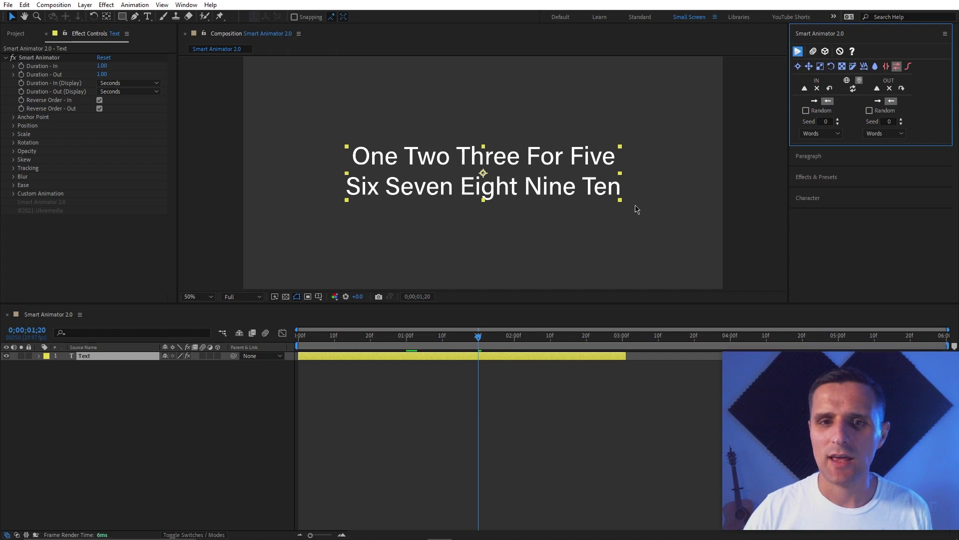
pyautogui.click(307, 338)
pyautogui.moveTo(307, 338); pyautogui.dragTo(439, 364)
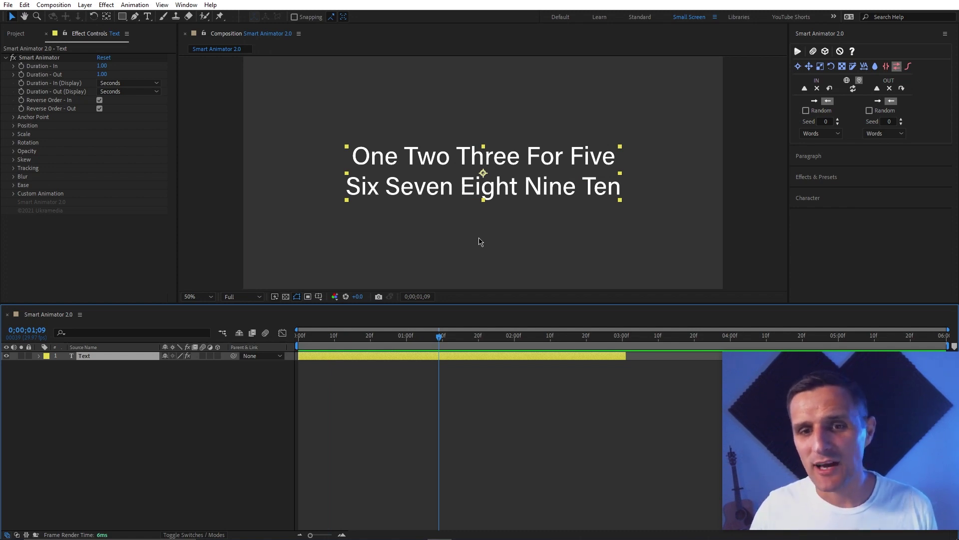
pyautogui.moveTo(442, 343)
pyautogui.mouseDown()
pyautogui.moveTo(326, 368)
pyautogui.moveTo(514, 359)
pyautogui.moveTo(439, 361)
pyautogui.mouseUp()
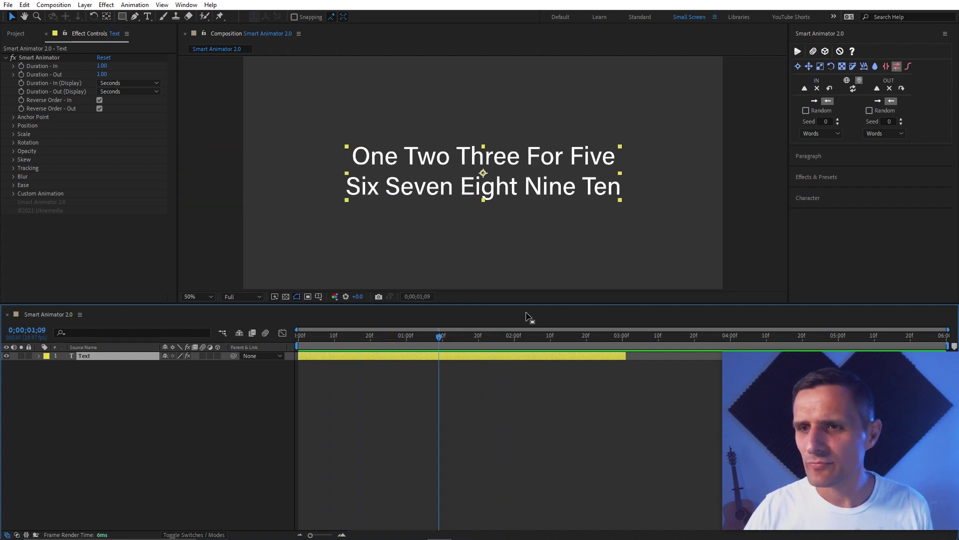
# Animate In by Characters in Random order, apply it, and preview from the start
pyautogui.click(827, 134)
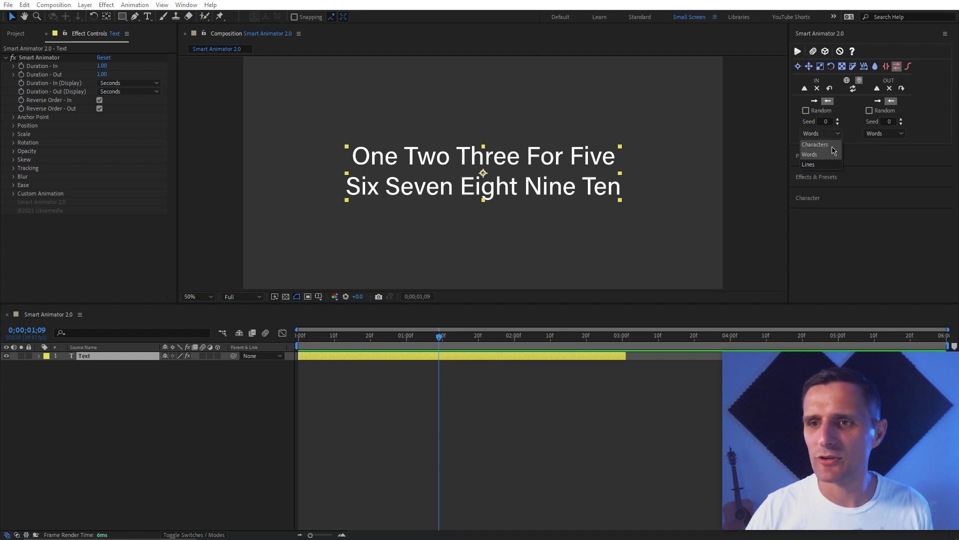
pyautogui.click(815, 144)
pyautogui.click(798, 51)
pyautogui.moveTo(435, 338); pyautogui.dragTo(374, 356)
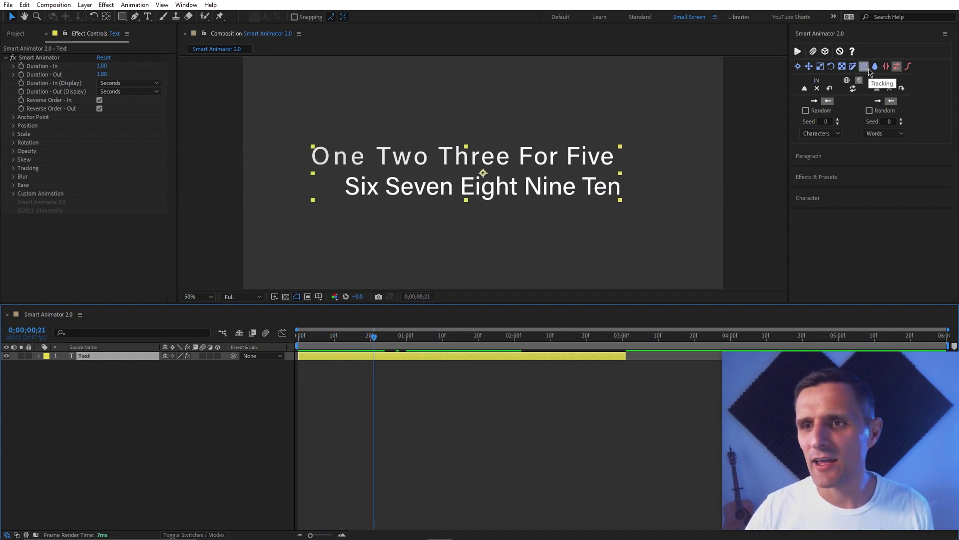
pyautogui.click(838, 136)
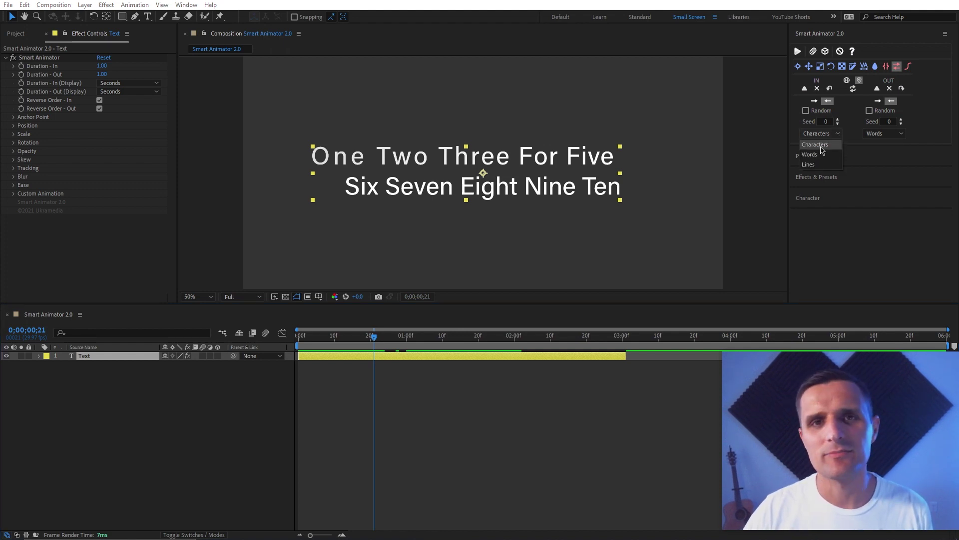
pyautogui.click(818, 145)
pyautogui.click(806, 111)
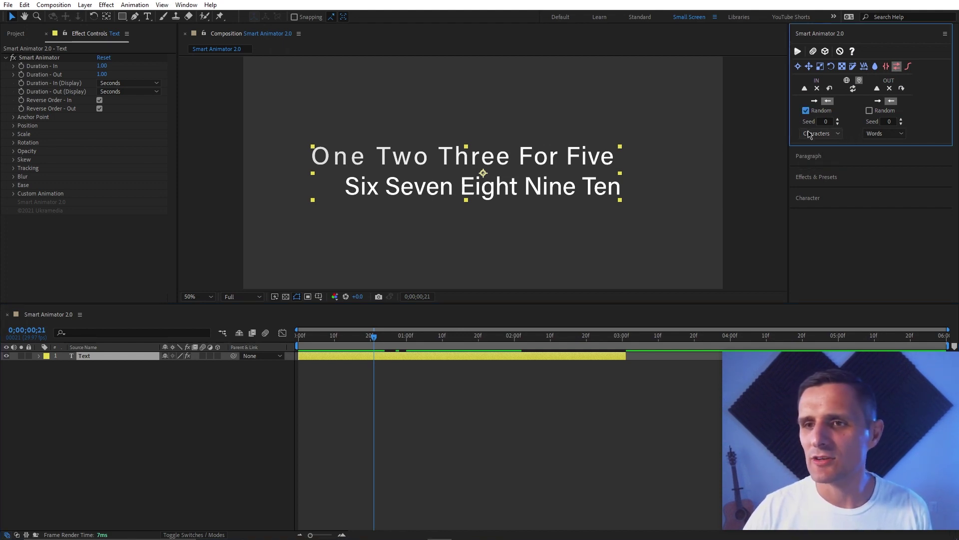
pyautogui.click(798, 51)
pyautogui.click(310, 345)
pyautogui.press('space')
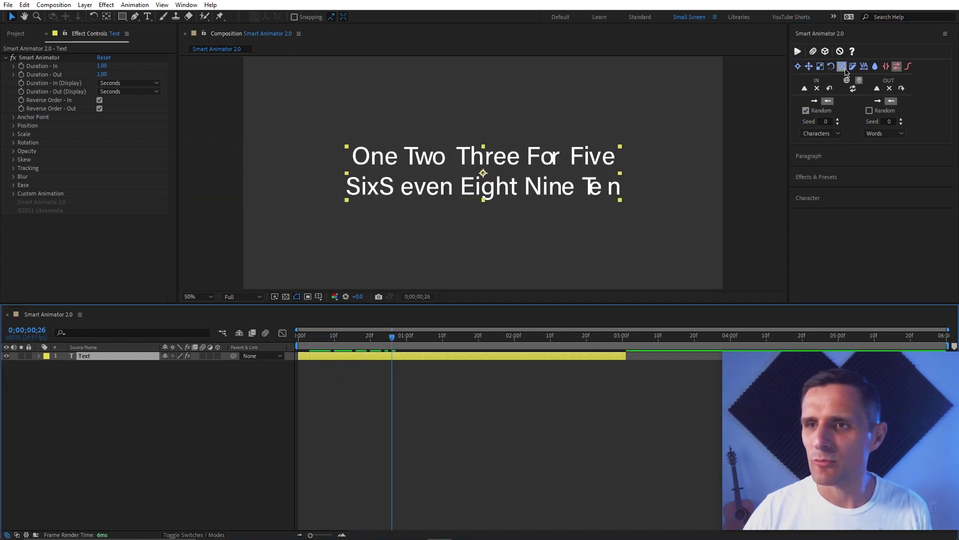
# Set In and Out blur X to 100, apply, and preview around frame 28
pyautogui.click(875, 66)
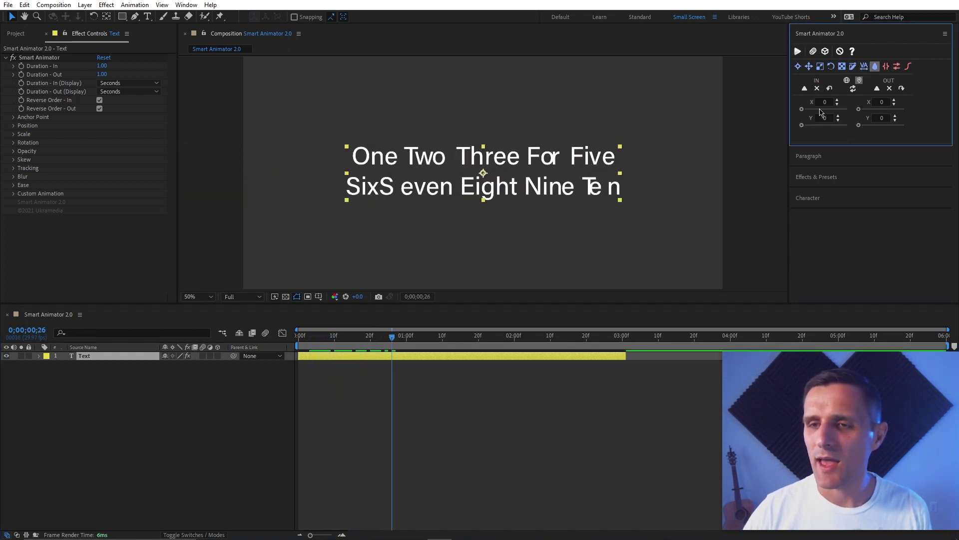
pyautogui.click(841, 110)
pyautogui.click(890, 109)
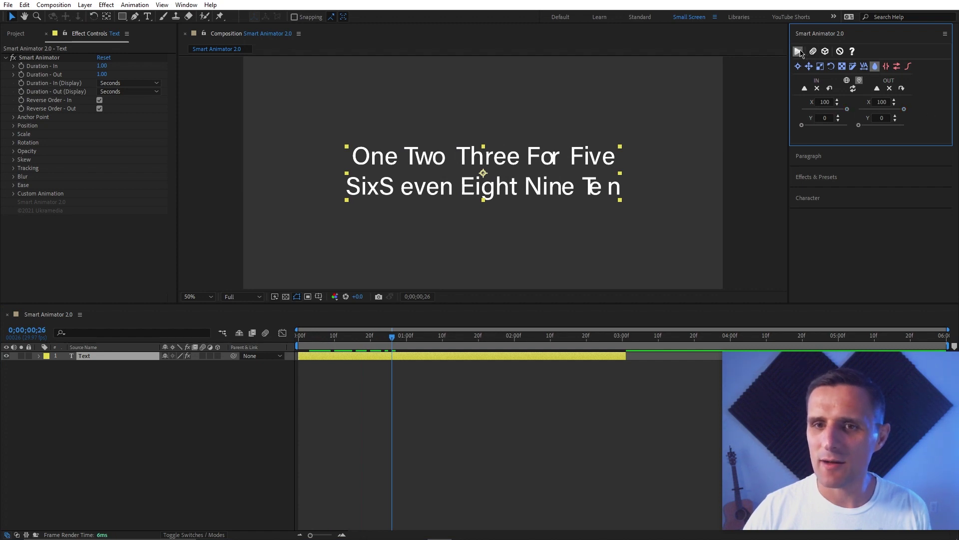
pyautogui.click(800, 53)
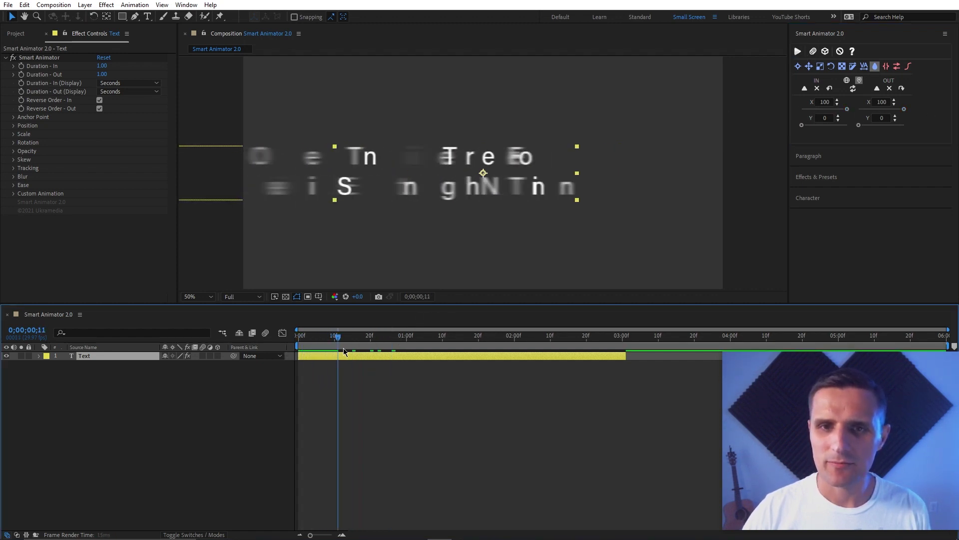
pyautogui.press('space')
pyautogui.press('space')
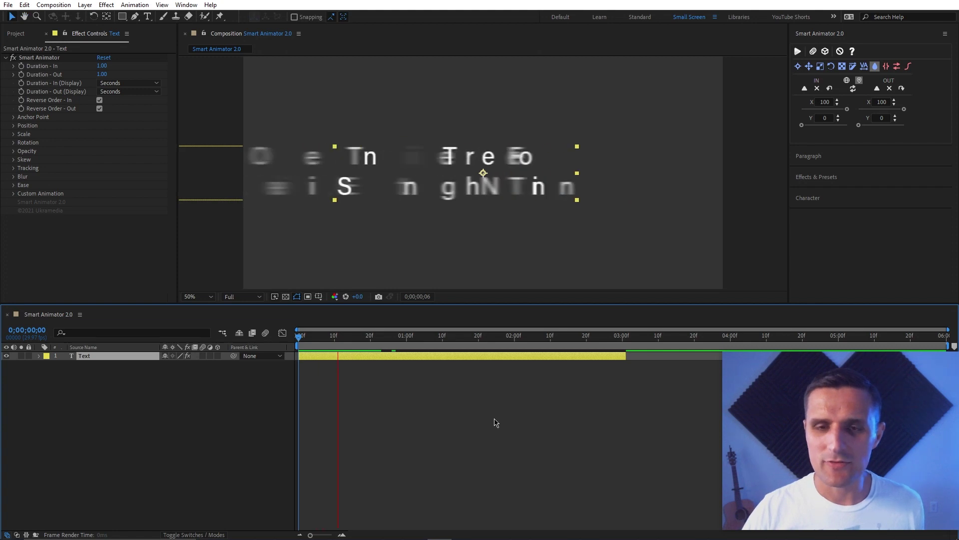
pyautogui.press('space')
pyautogui.click(421, 337)
pyautogui.click(400, 336)
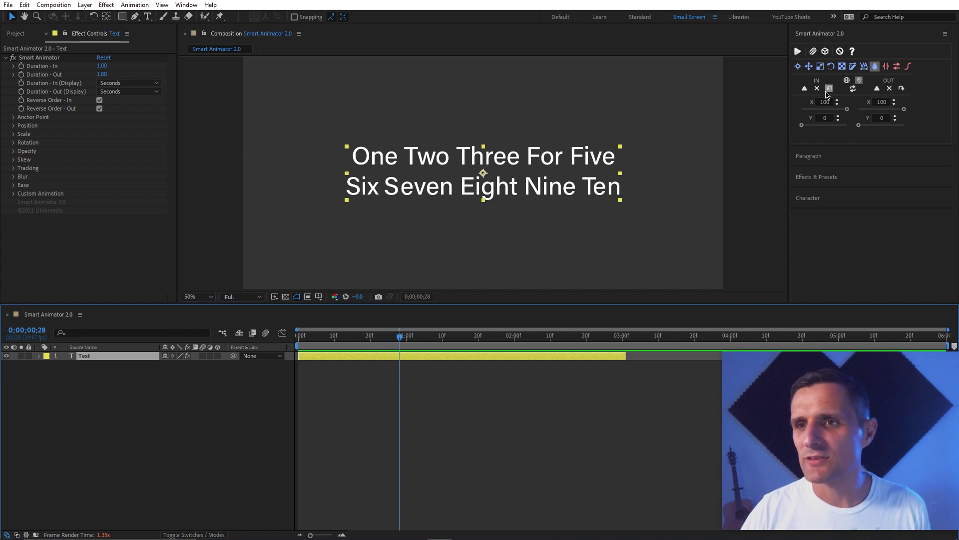
# Give the characters an in-rotation of -150 and 127 degrees, then revisit the Scale settings
pyautogui.click(809, 67)
pyautogui.click(820, 66)
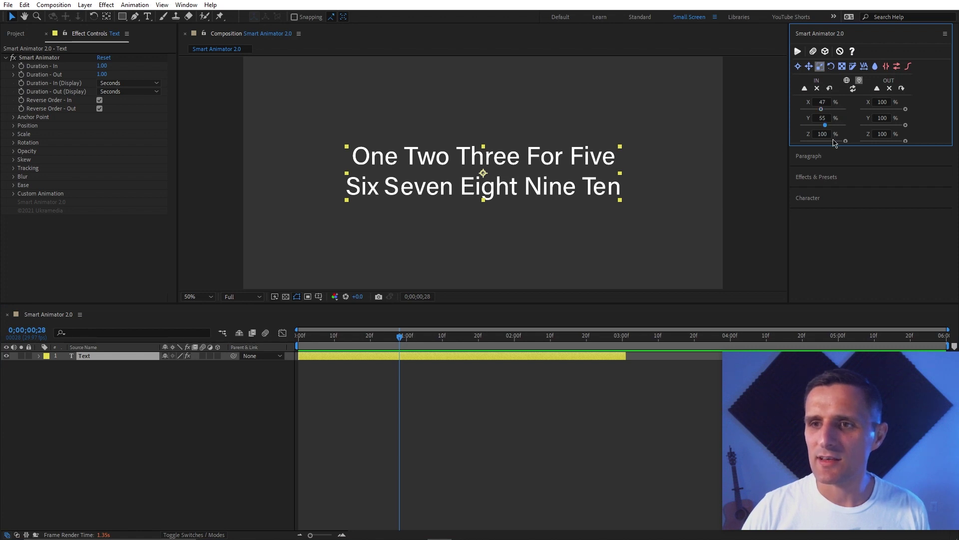
pyautogui.click(831, 66)
pyautogui.moveTo(823, 109)
pyautogui.mouseDown()
pyautogui.moveTo(813, 109)
pyautogui.moveTo(831, 125)
pyautogui.mouseUp()
pyautogui.click(820, 67)
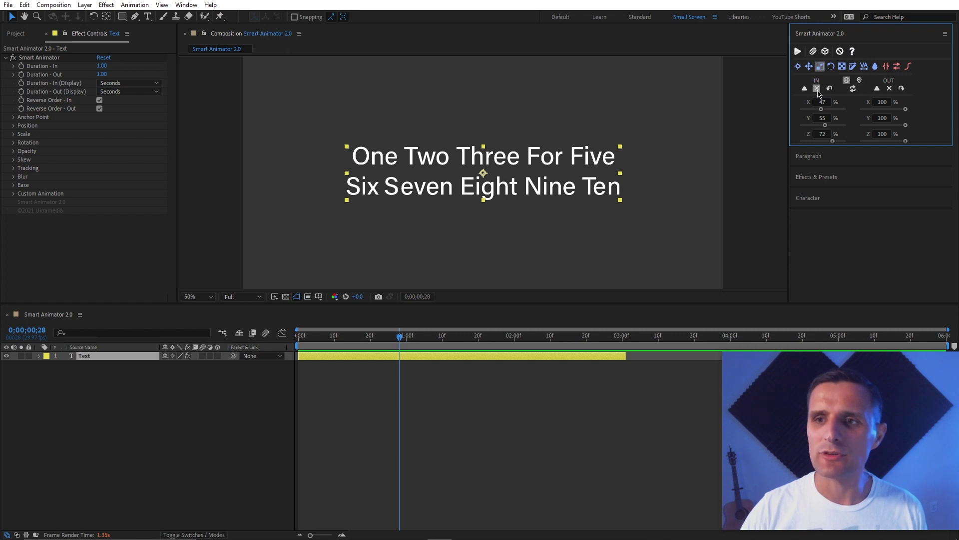
# Clear the In property values, confirm scale and rotation are reset, and re-enable In for the Text layer
pyautogui.click(822, 70)
pyautogui.click(821, 68)
pyautogui.click(831, 66)
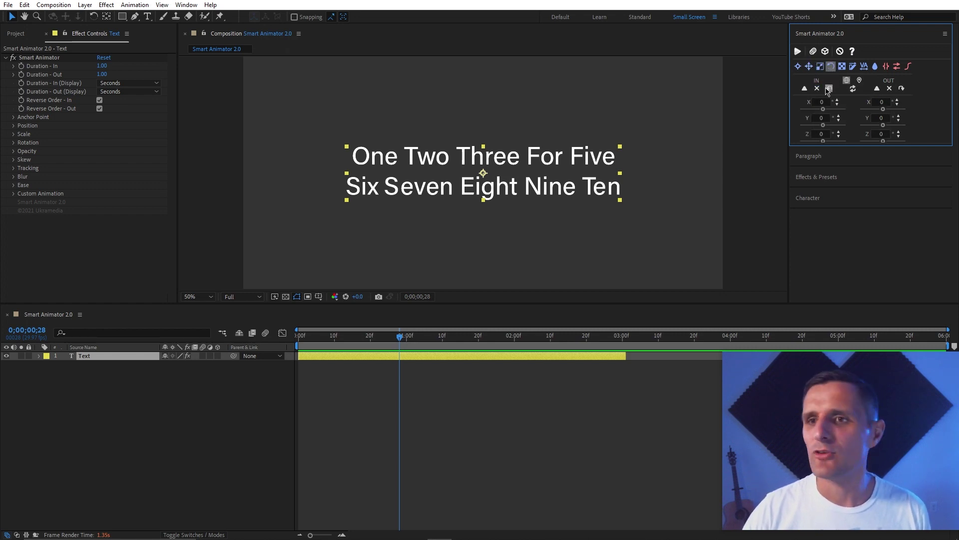
pyautogui.click(573, 356)
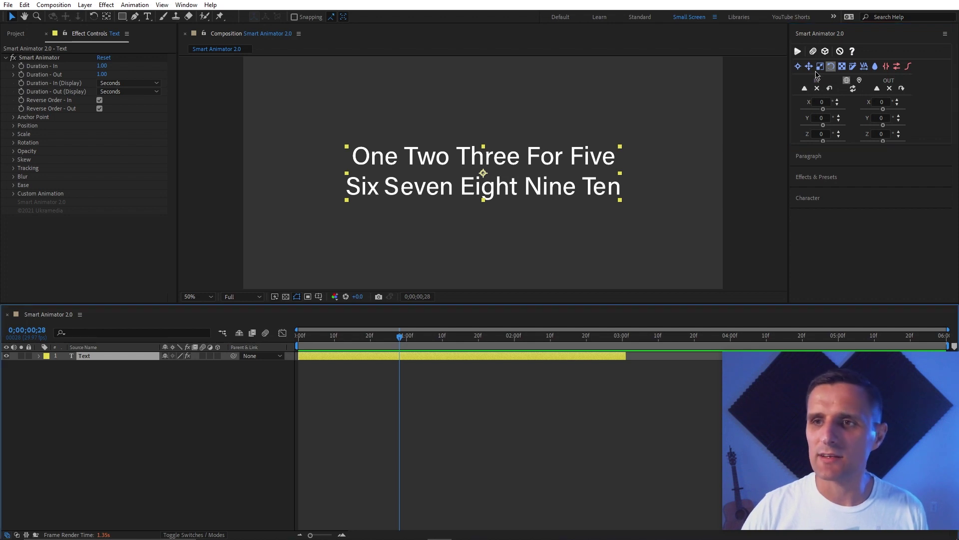
pyautogui.click(829, 89)
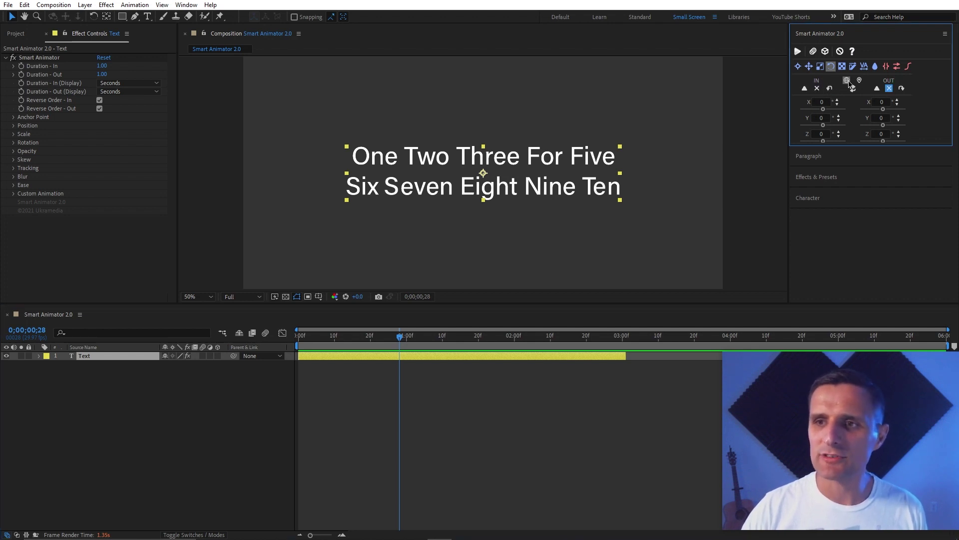
pyautogui.click(804, 88)
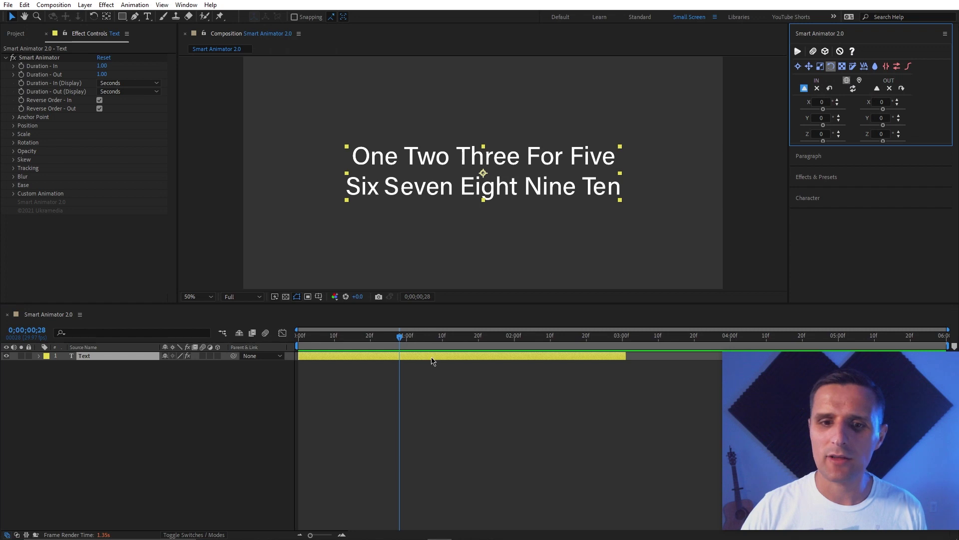
# Review the Opacity setting, showing In at 0% and Out at 100%
pyautogui.click(809, 66)
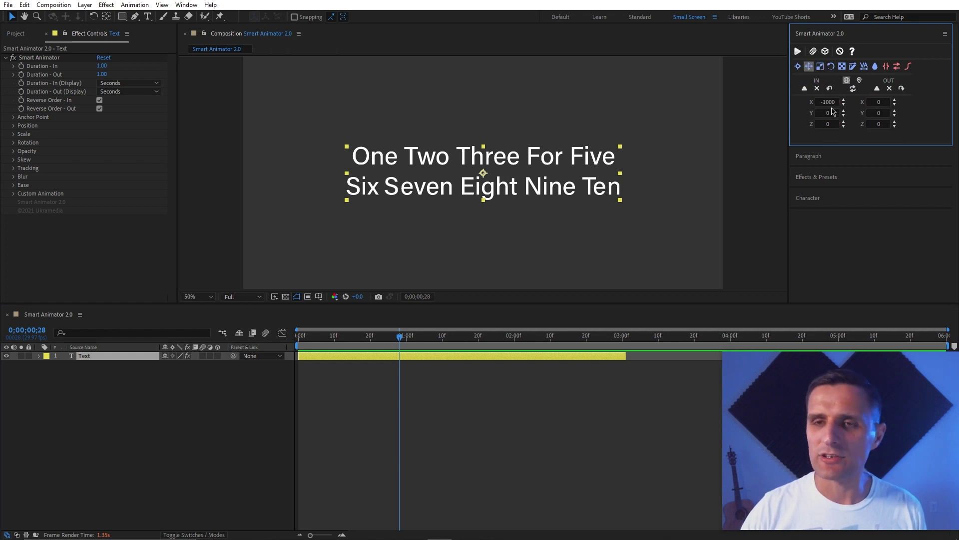
pyautogui.click(842, 66)
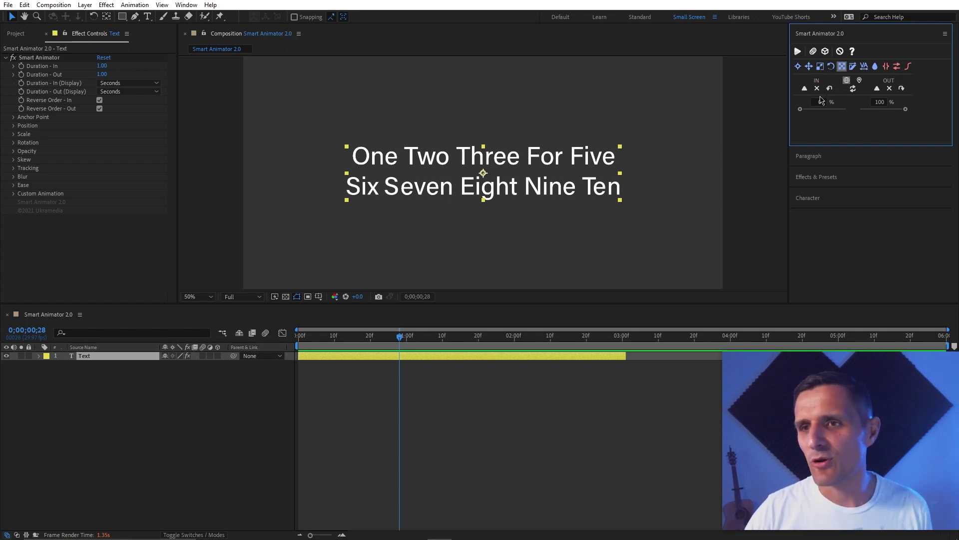
pyautogui.click(859, 80)
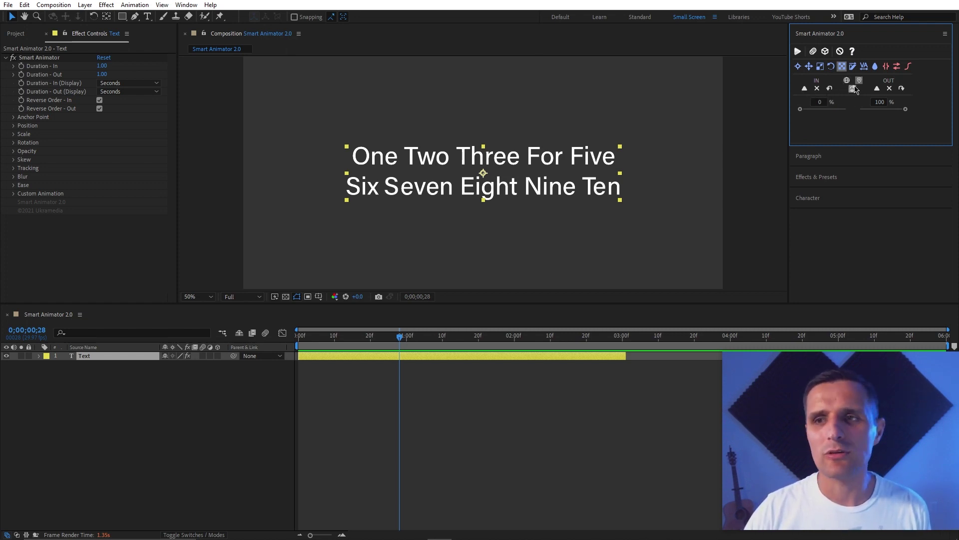
pyautogui.click(847, 80)
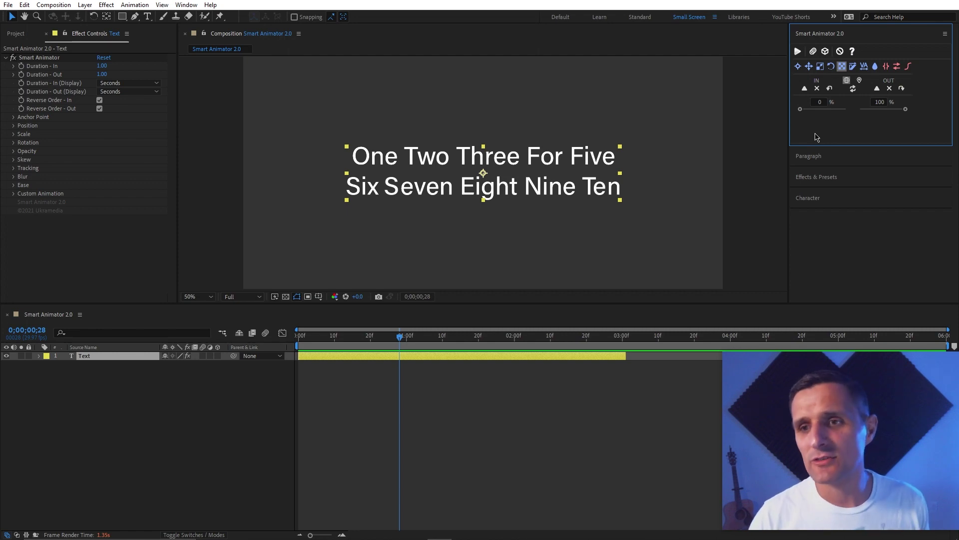
pyautogui.click(186, 5)
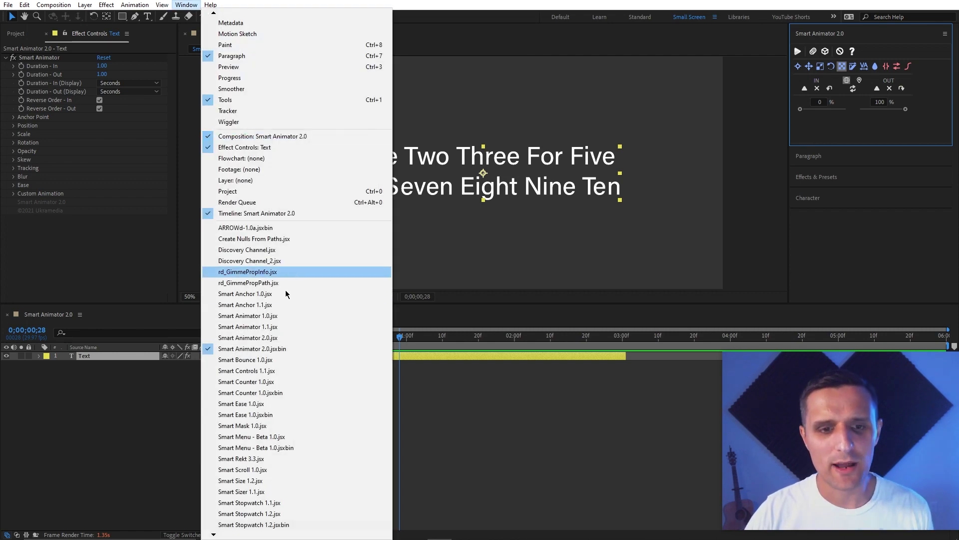
pyautogui.click(261, 459)
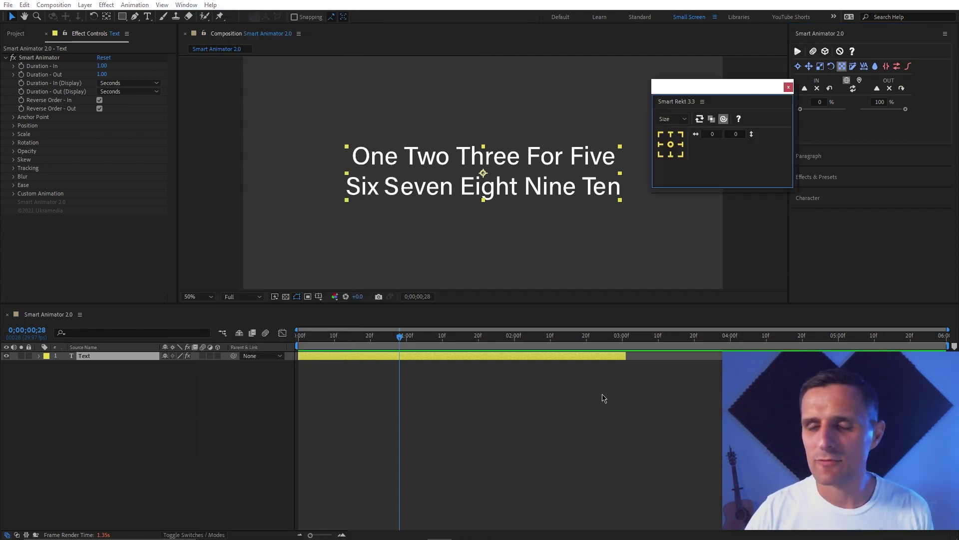
pyautogui.moveTo(714, 91); pyautogui.dragTo(573, 54)
pyautogui.click(533, 81)
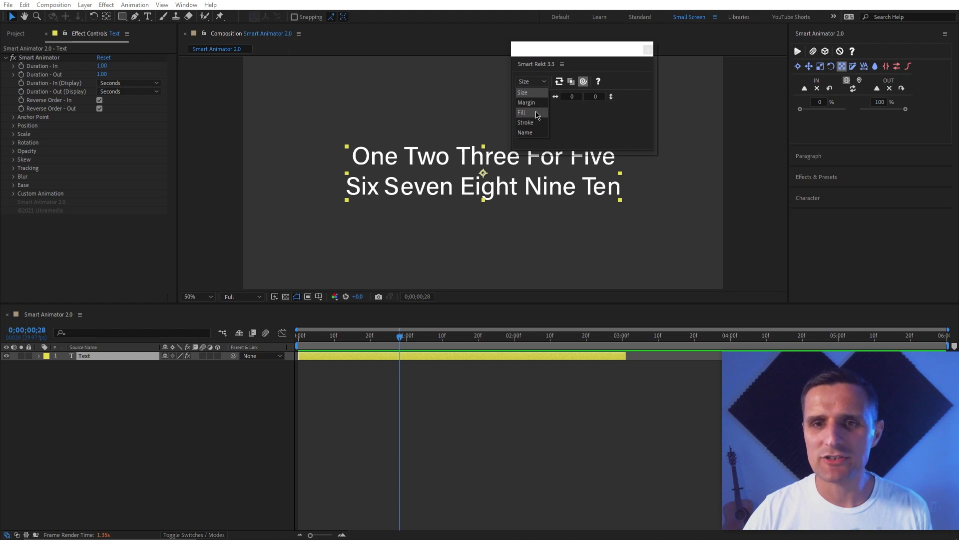
pyautogui.click(533, 82)
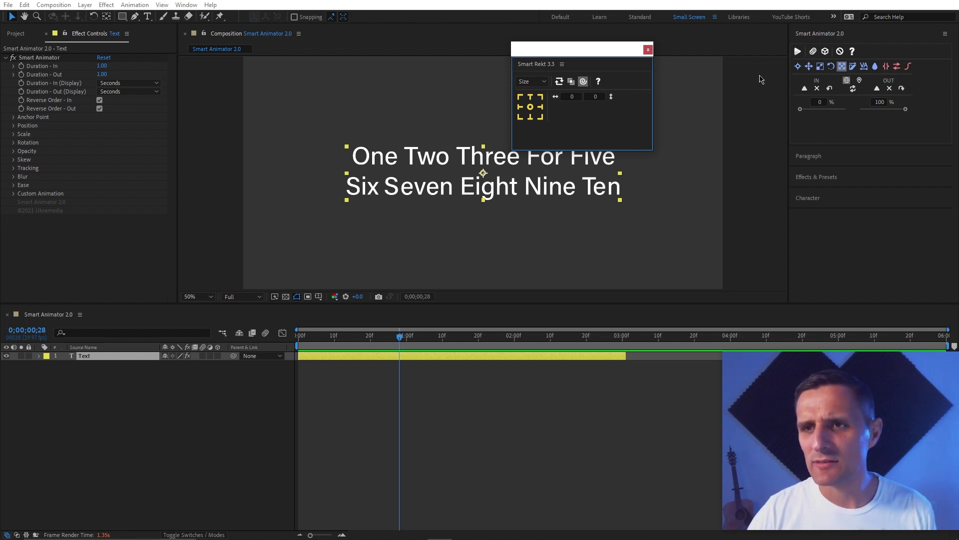
pyautogui.click(648, 50)
pyautogui.click(186, 5)
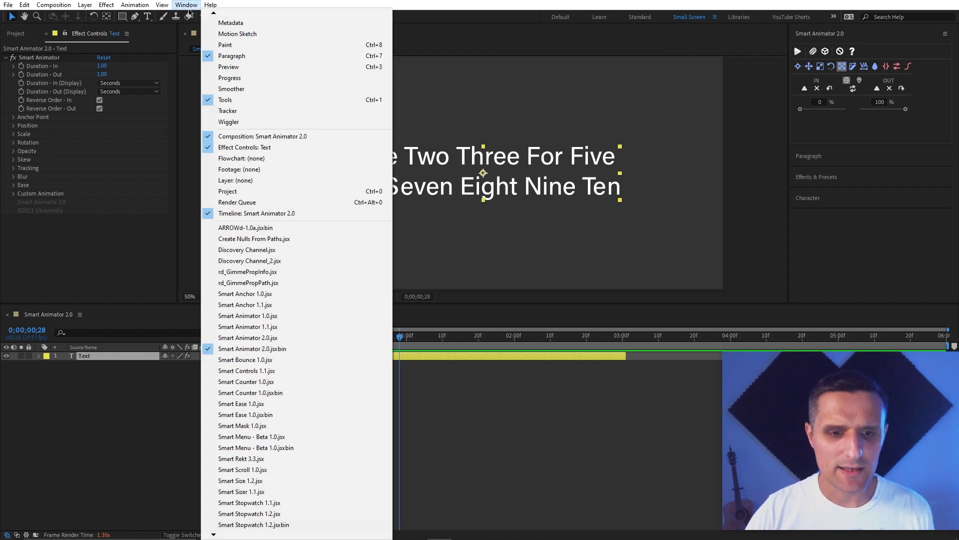
# Open the Smart Ease 1.0 panel and shrink it to fit its contents
pyautogui.click(299, 415)
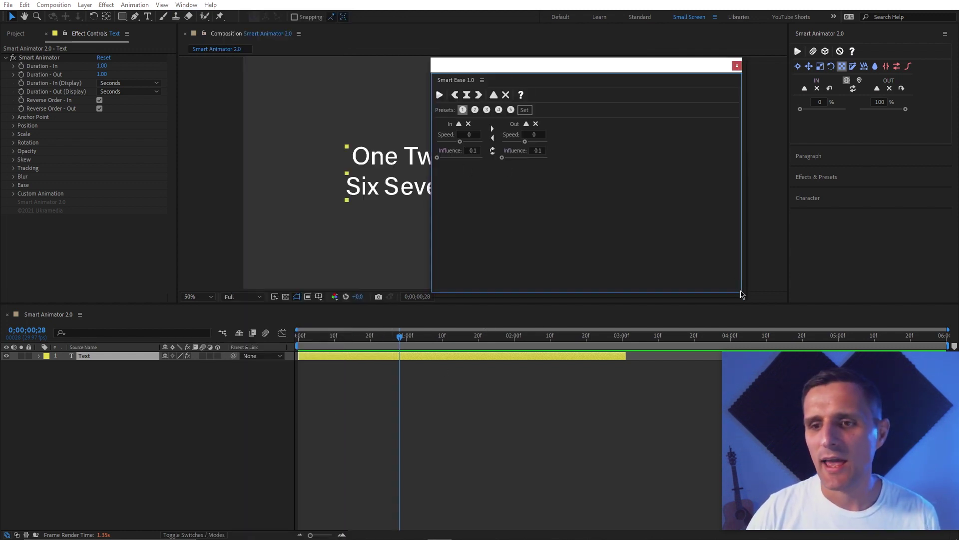
pyautogui.moveTo(743, 292); pyautogui.dragTo(654, 292)
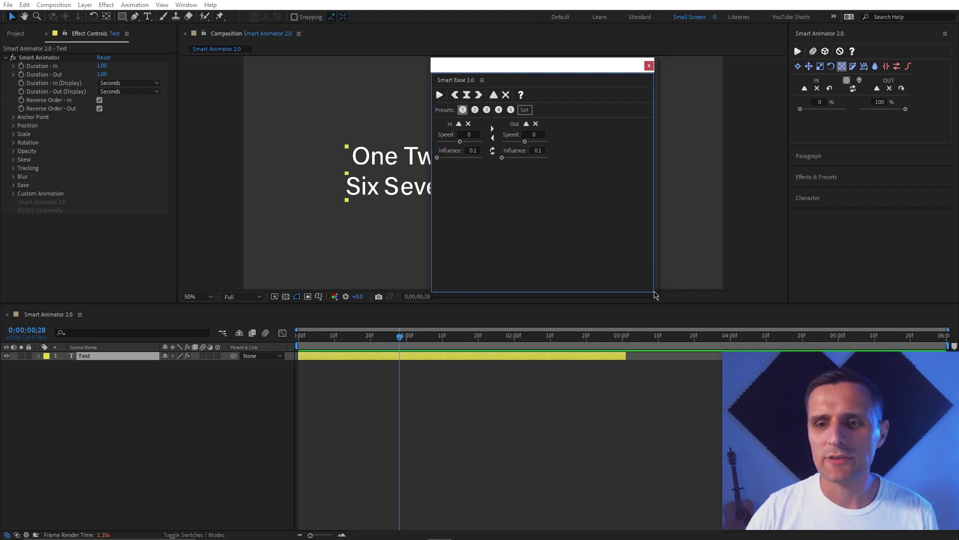
pyautogui.moveTo(654, 294); pyautogui.dragTo(596, 201)
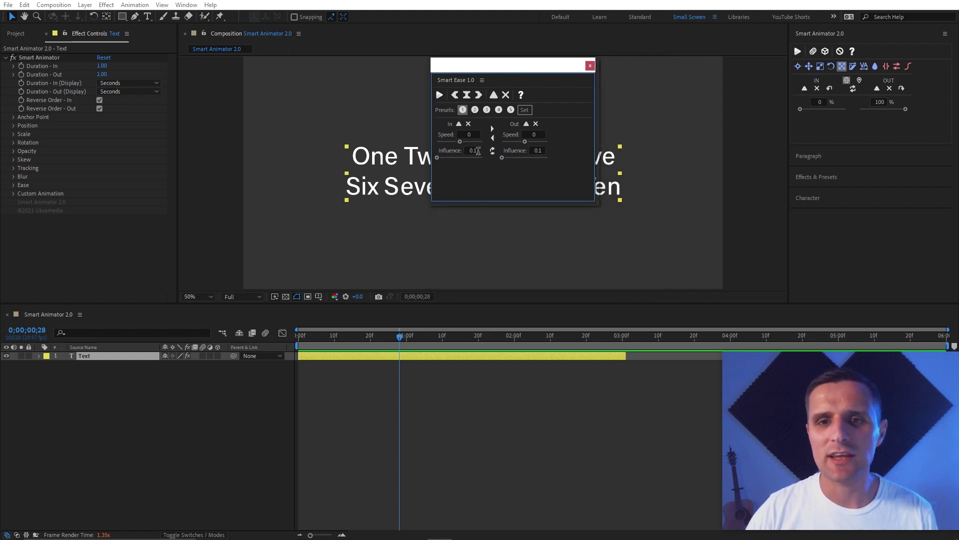
# Set in influence 73, out speed 1209 and out influence 57, test presets 1 and 2, then close
pyautogui.click(469, 157)
pyautogui.moveTo(520, 158); pyautogui.dragTo(530, 141)
pyautogui.click(473, 110)
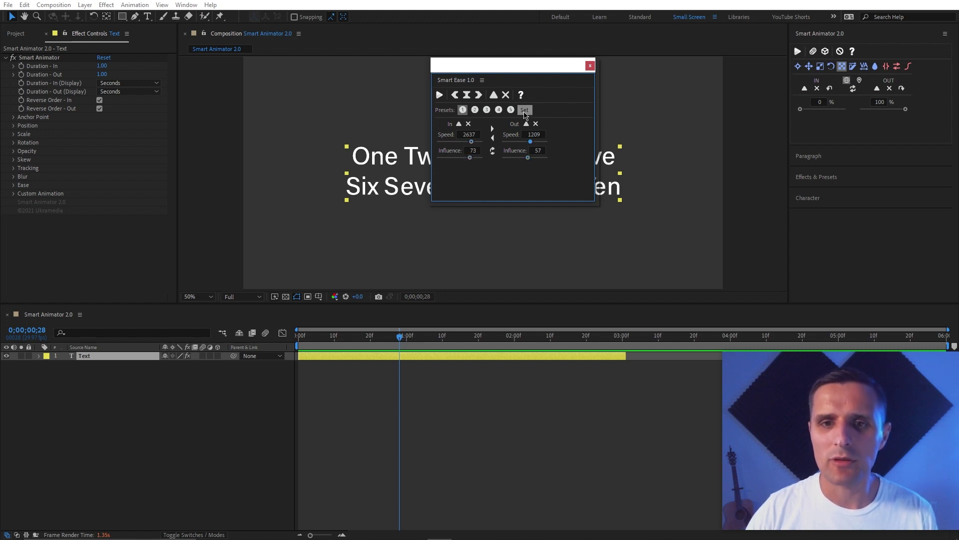
pyautogui.click(463, 110)
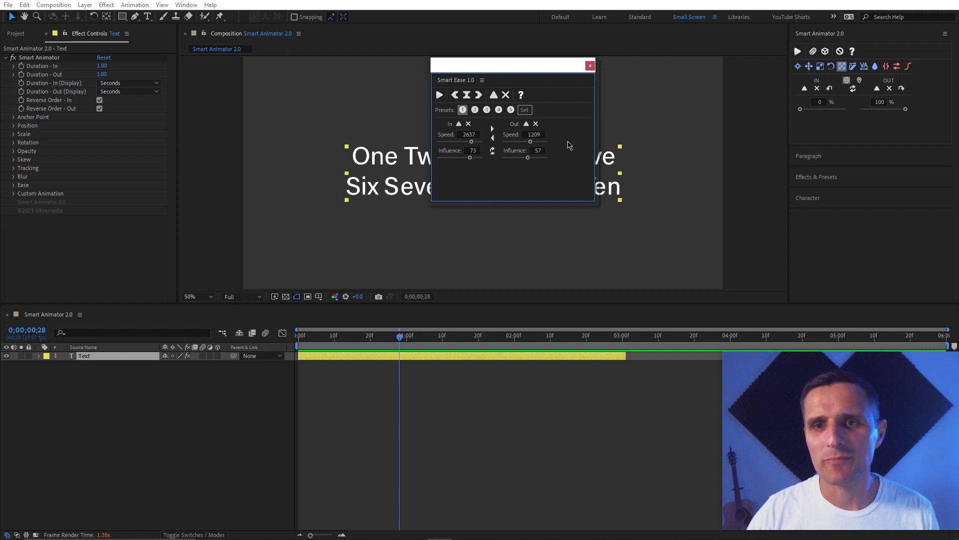
pyautogui.click(591, 66)
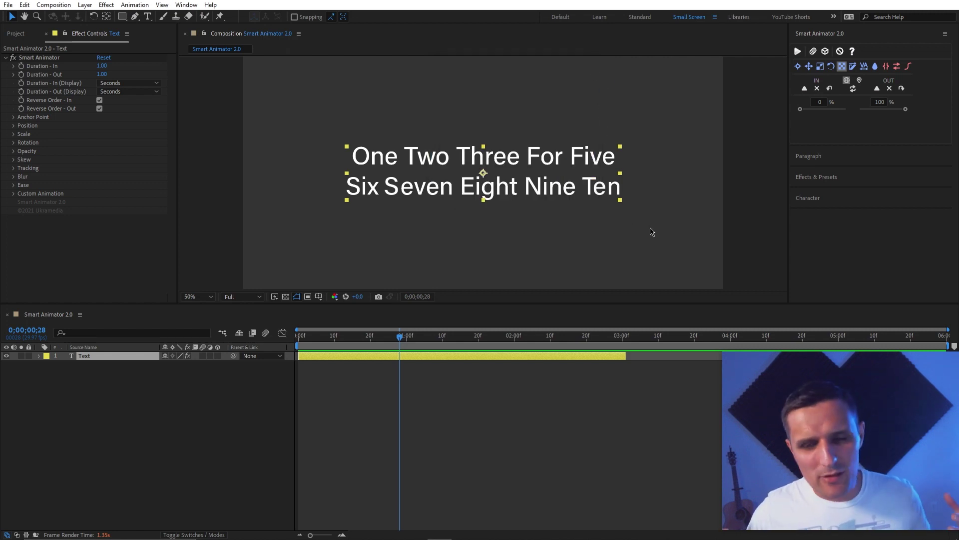